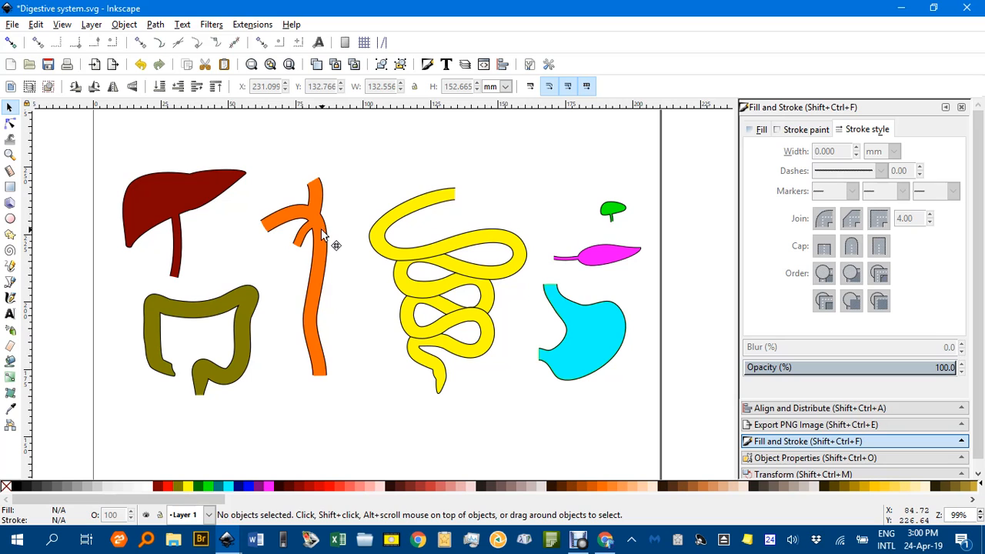
Move the orange esophagus up and right, and snap the cyan stomach's upper opening to its lower end with snapping enabled.
left_click_drag(323, 235, 344, 207)
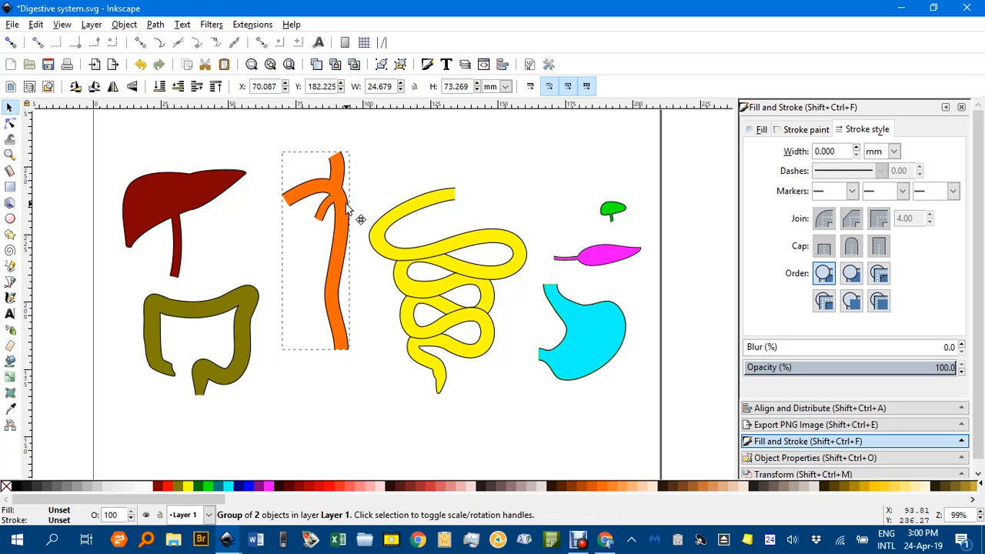
left_click(281, 194)
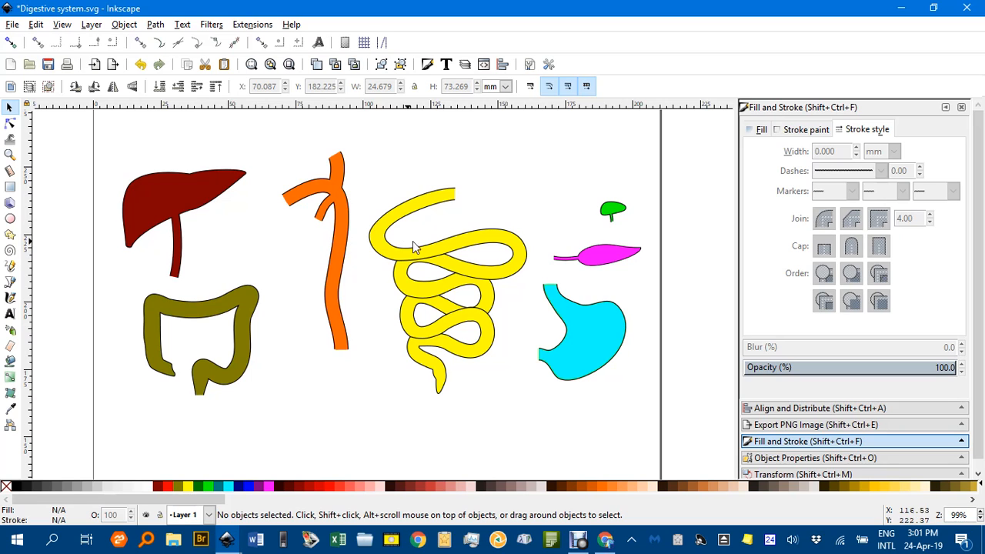
left_click(596, 328)
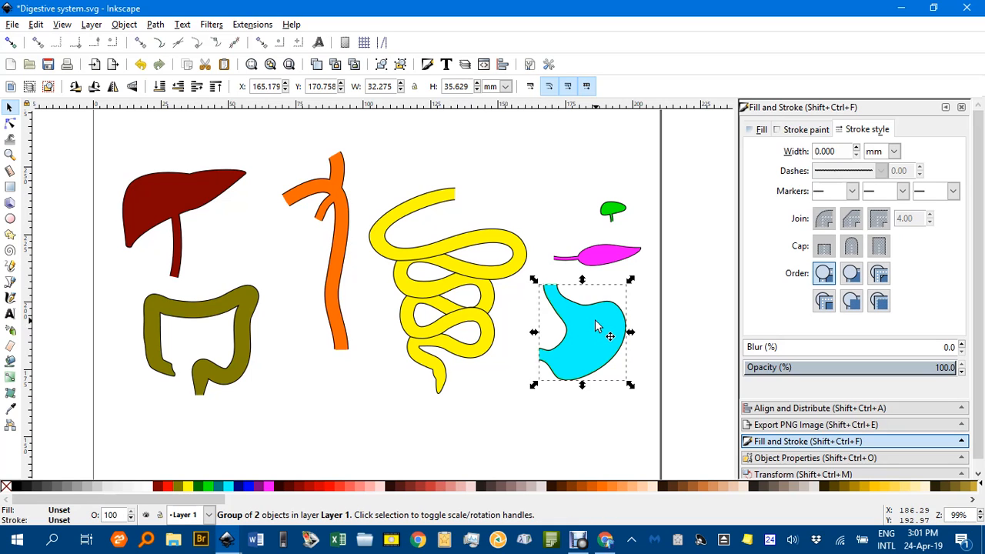
left_click_drag(597, 327, 383, 387)
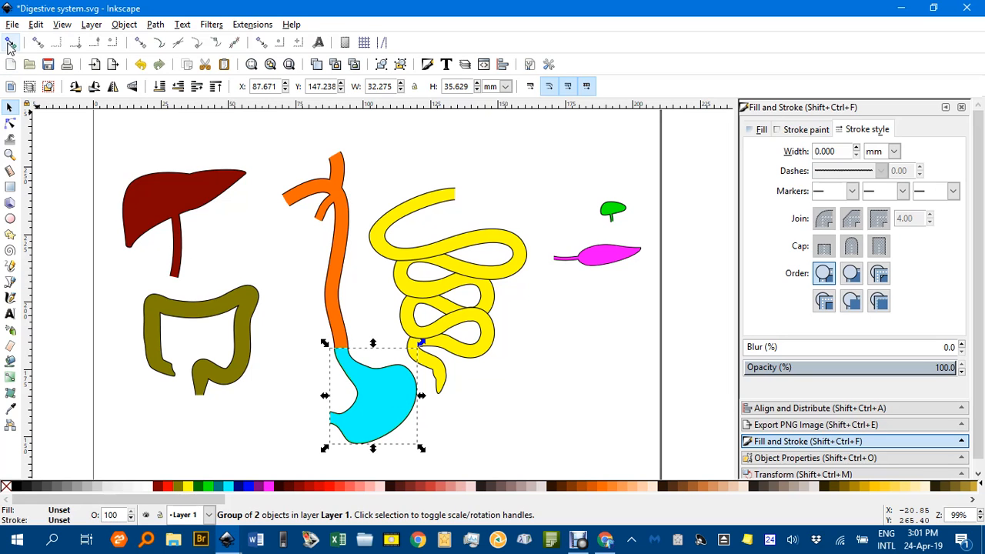
left_click(10, 44)
scroll(431, 323, "up", 3)
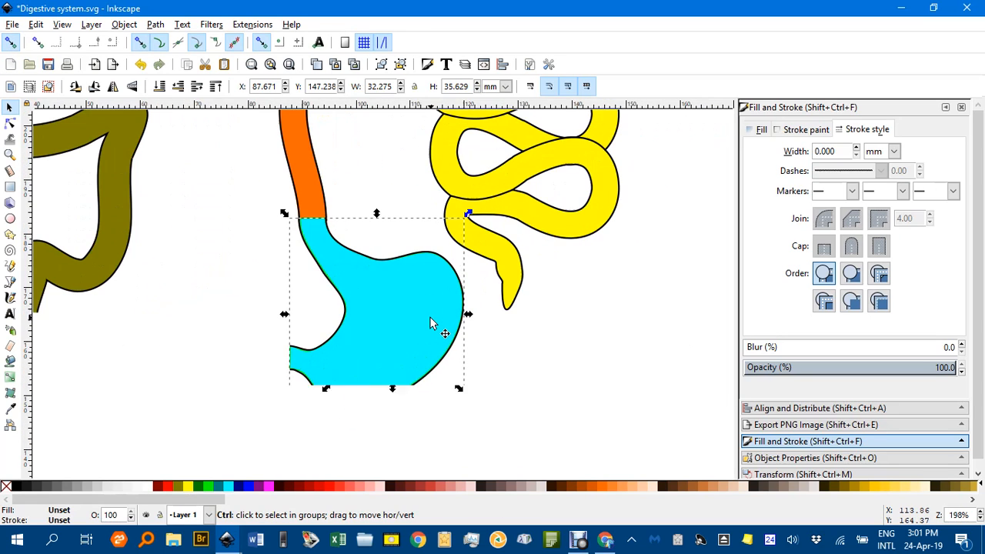
left_click_drag(430, 316, 430, 320)
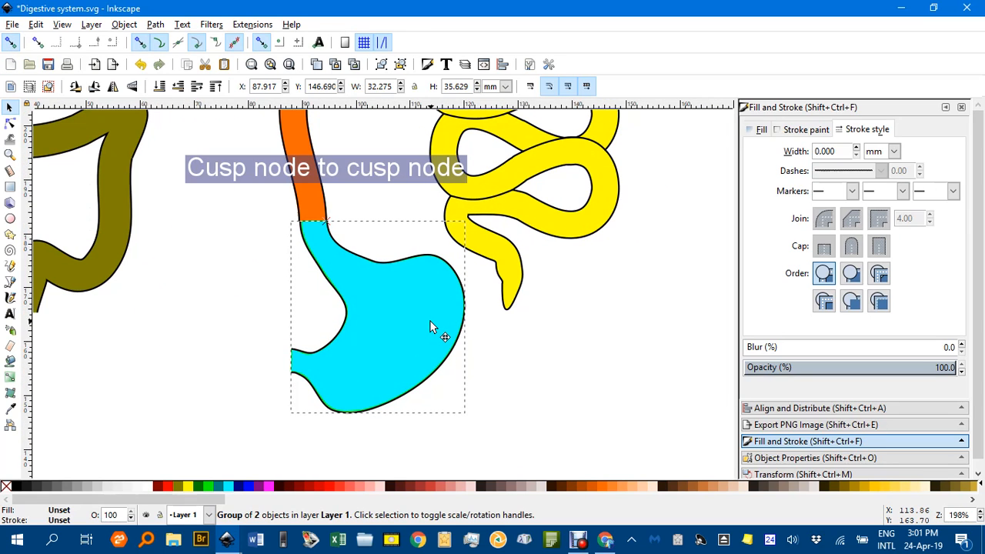
left_click(533, 348)
Place the green salivary gland on the esophagus's upper-left branch with its stem touching the edge, and turn snapping off.
scroll(552, 341, "down", 2)
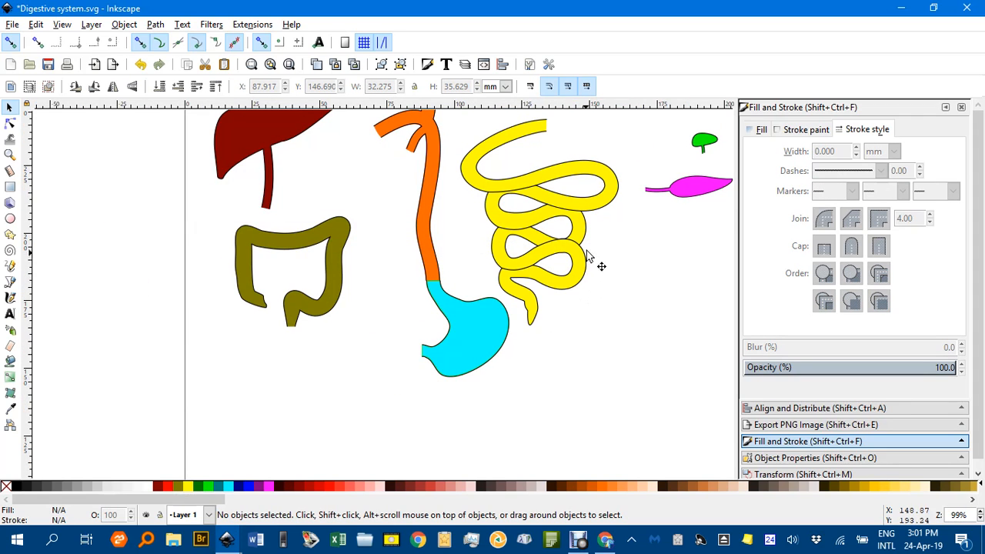
left_click_drag(590, 264, 577, 338)
left_click_drag(687, 226, 387, 190)
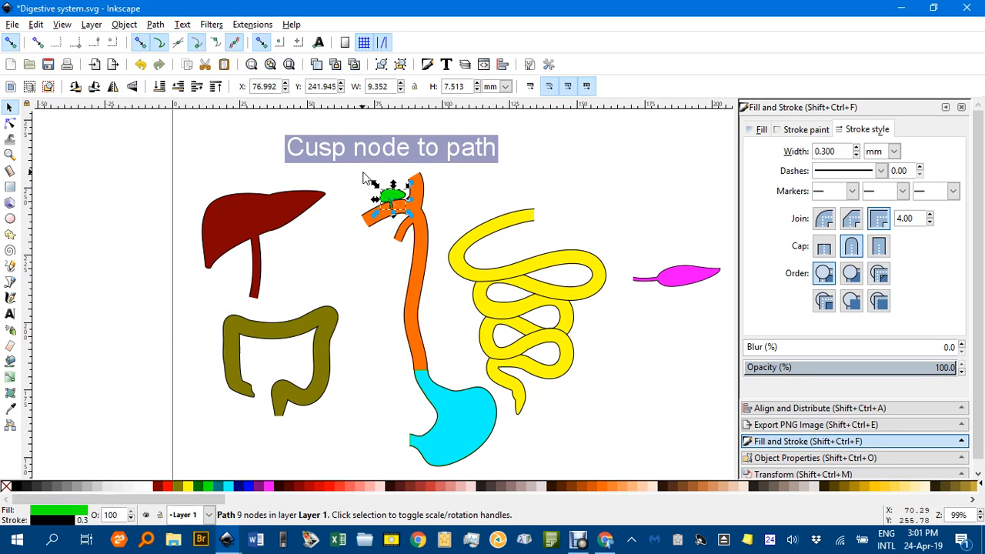
scroll(367, 179, "up", 2)
left_click_drag(429, 272, 409, 265)
left_click(11, 42)
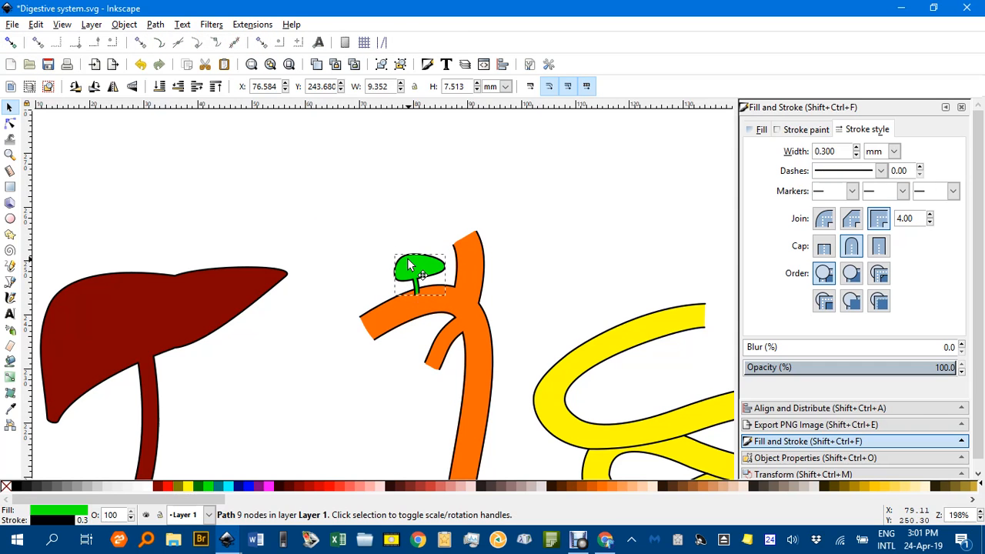
left_click(545, 260)
Move the yellow small intestine below the stomach and snap its open end to the stomach's lower-left outlet with snapping enabled.
scroll(554, 262, "down", 1)
mouse_move(557, 280)
left_mouse_down()
mouse_move(519, 173)
mouse_move(523, 187)
left_mouse_up()
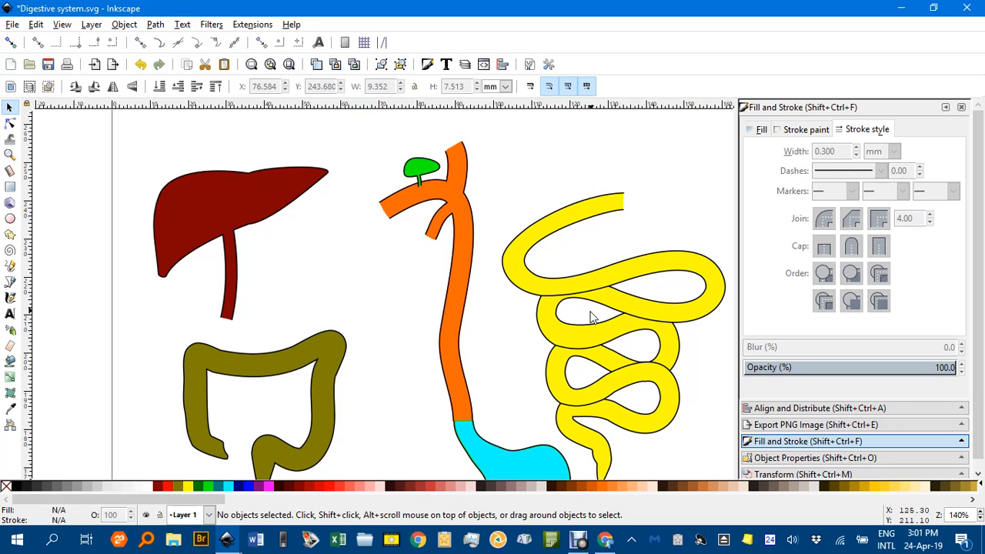
scroll(614, 323, "down", 4)
scroll(616, 319, "up", 3)
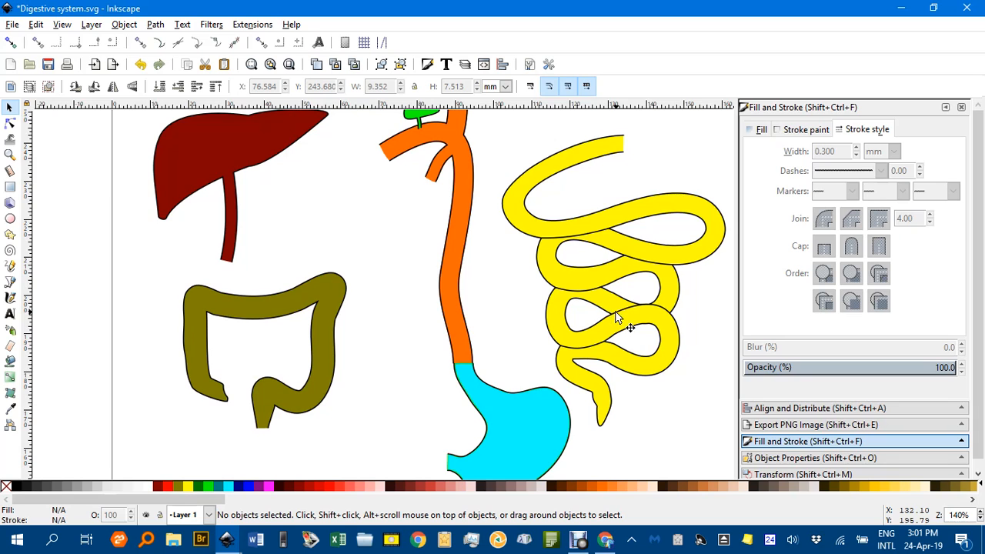
scroll(616, 318, "up", 2)
scroll(619, 321, "down", 4)
scroll(616, 315, "down", 2)
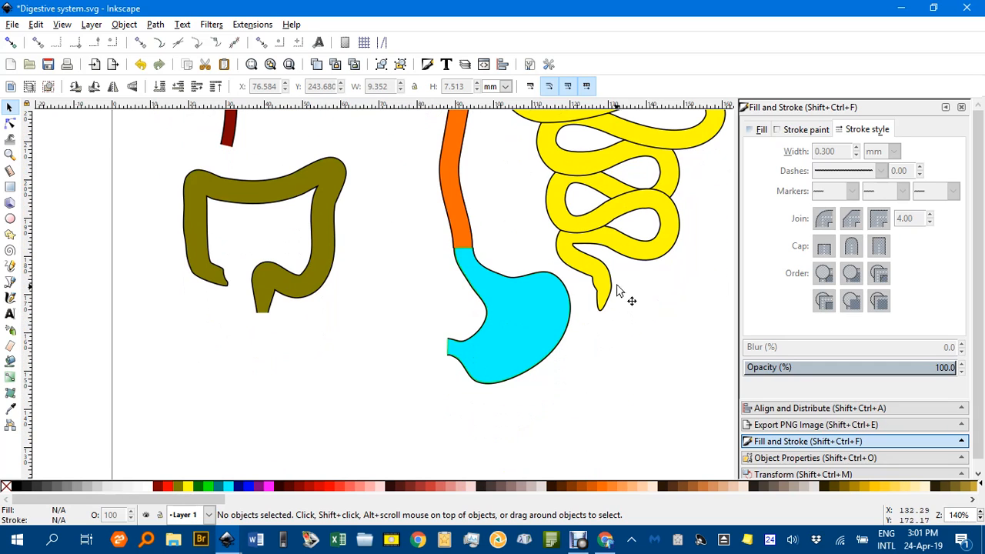
left_click_drag(605, 158, 435, 460)
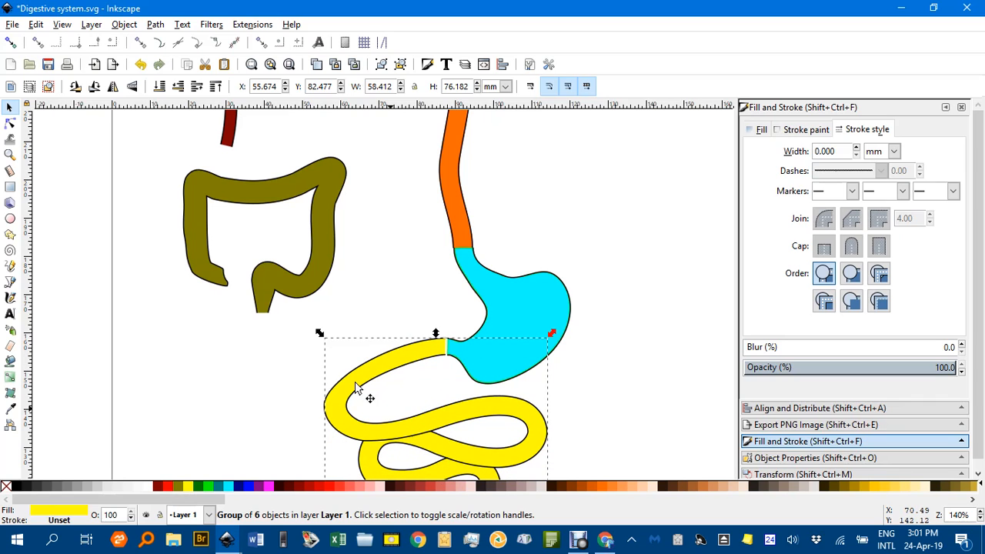
key("percent")
left_click_drag(354, 395, 382, 367)
left_click(432, 264)
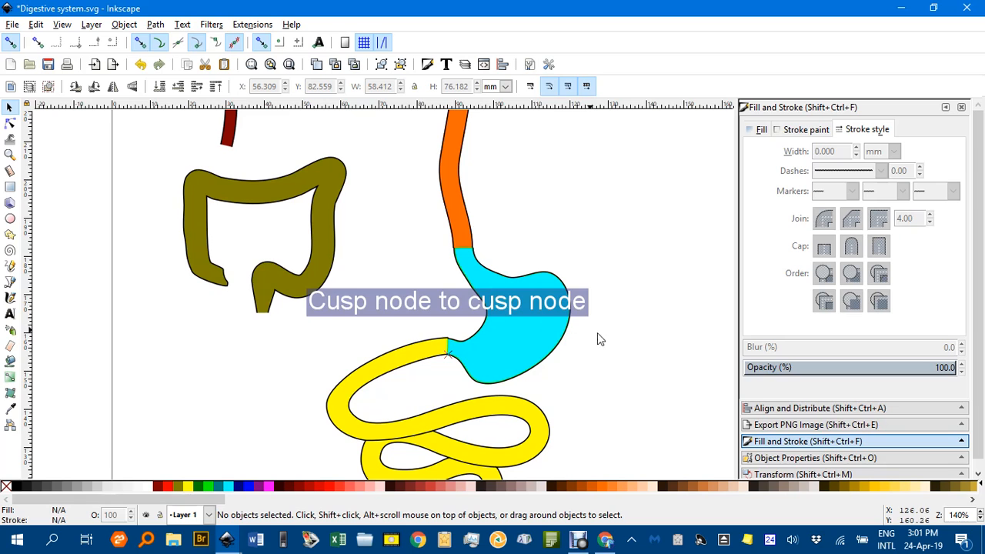
Move the olive large intestine over the lower small intestine, joining its lower-left end to the yellow tail with snapping off.
scroll(599, 340, "down", 2)
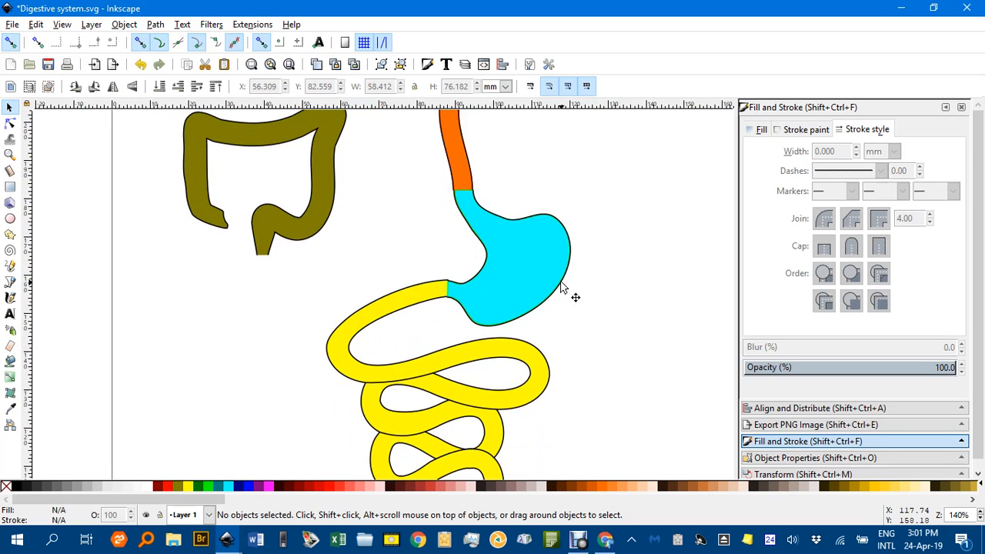
scroll(570, 291, "down", 6)
scroll(570, 277, "down", 2, "ctrl")
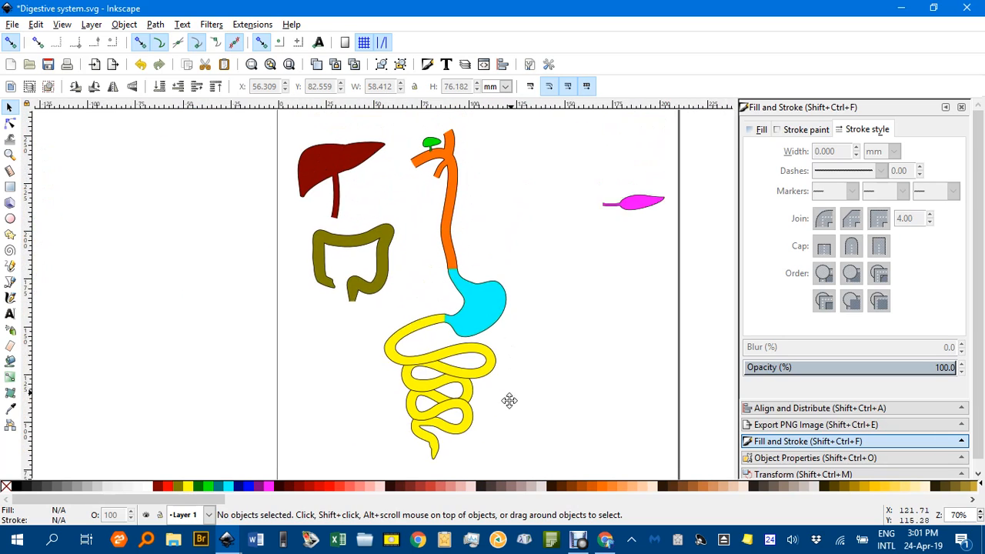
scroll(510, 401, "up", 1)
scroll(415, 310, "down", 3)
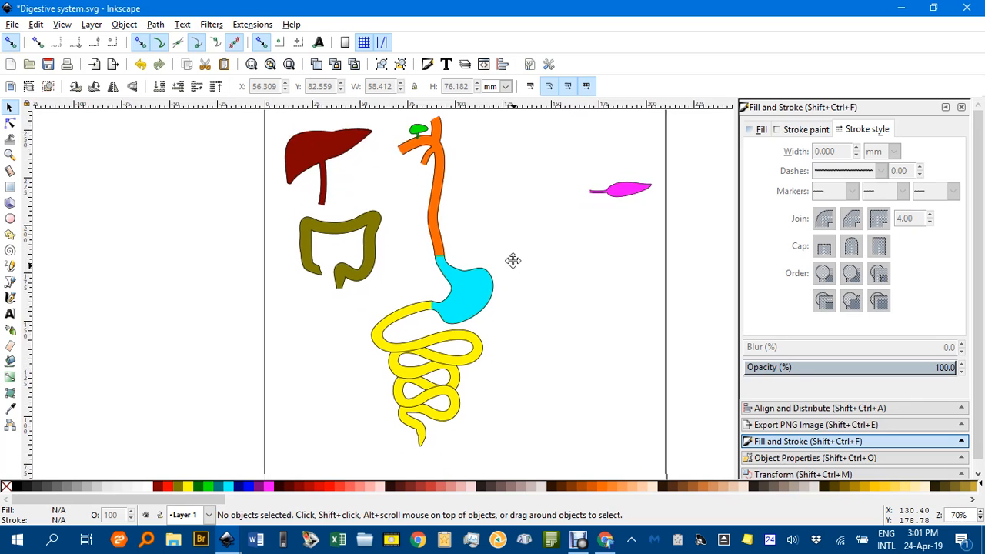
left_click_drag(378, 214, 490, 400)
scroll(454, 388, "up", 3, "ctrl")
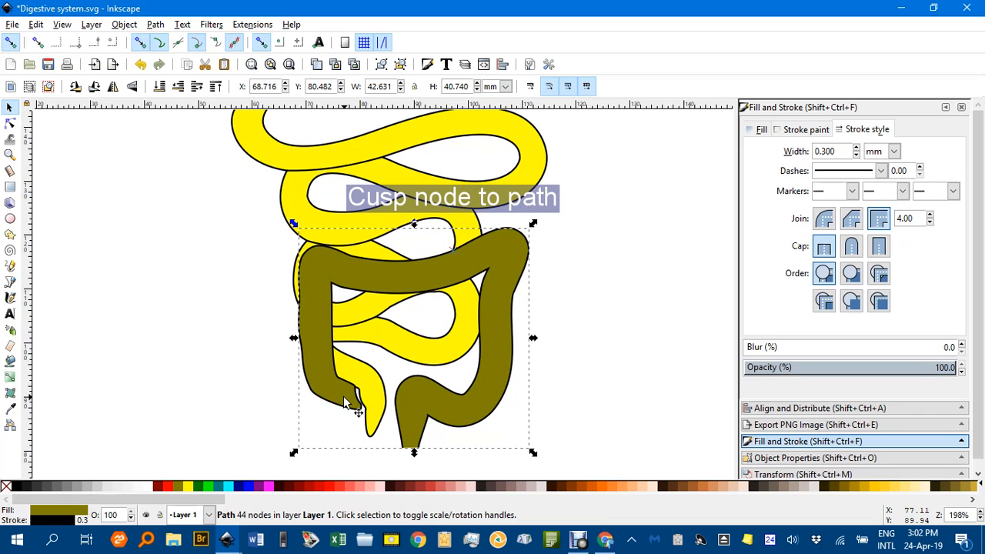
mouse_move(345, 399)
left_mouse_down()
mouse_move(356, 405)
mouse_move(344, 395)
left_mouse_up()
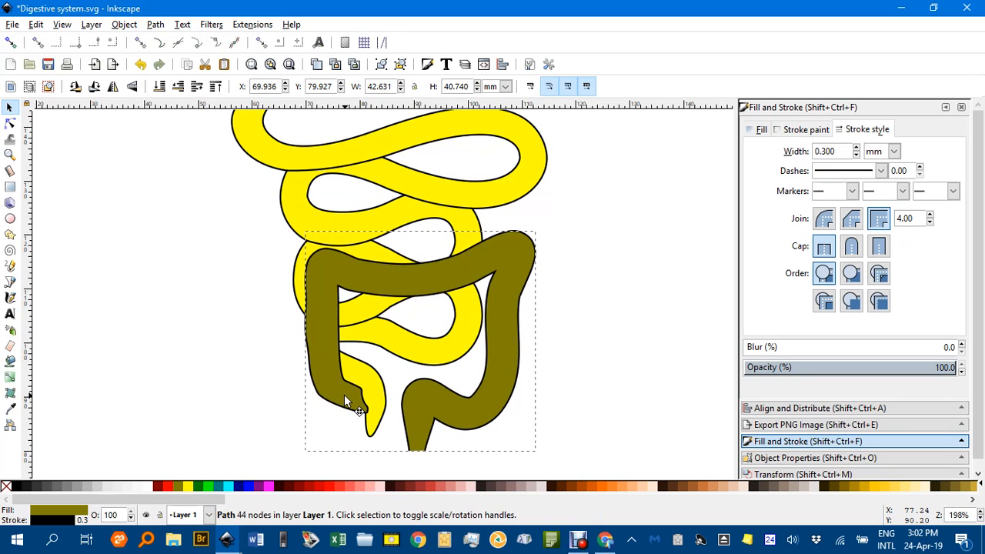
left_click(607, 387)
Place the dark red liver with its duct touching the start of the small intestine, and the magenta pancreas over the stomach, meeting that duct.
scroll(611, 380, "down", 3, "ctrl")
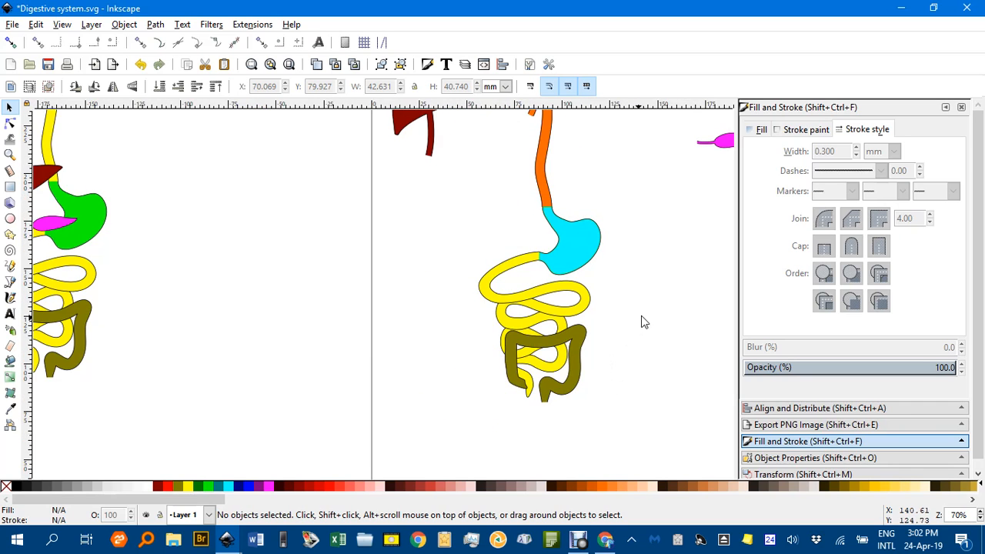
mouse_move(644, 322)
left_mouse_down()
mouse_move(592, 396)
mouse_move(586, 382)
left_mouse_up()
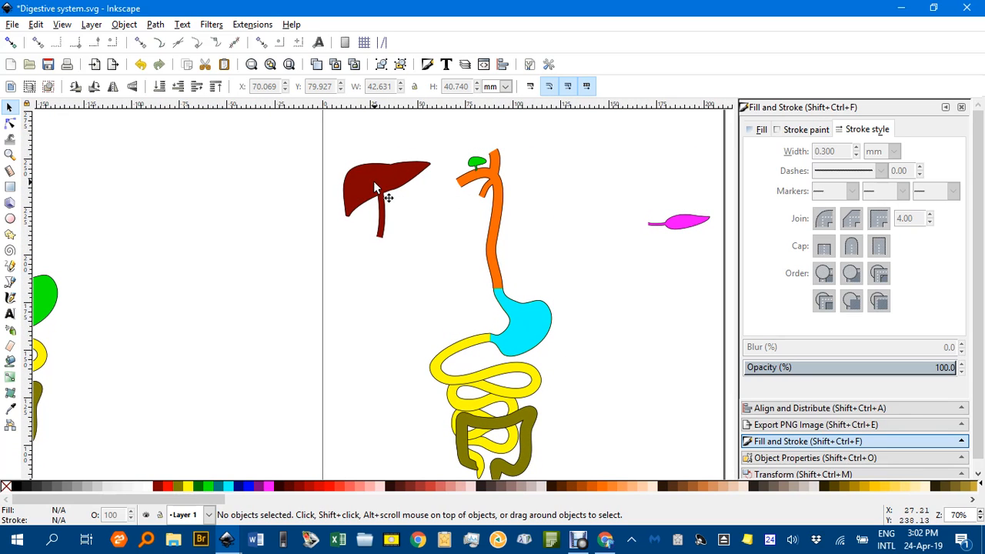
left_click_drag(374, 179, 465, 293)
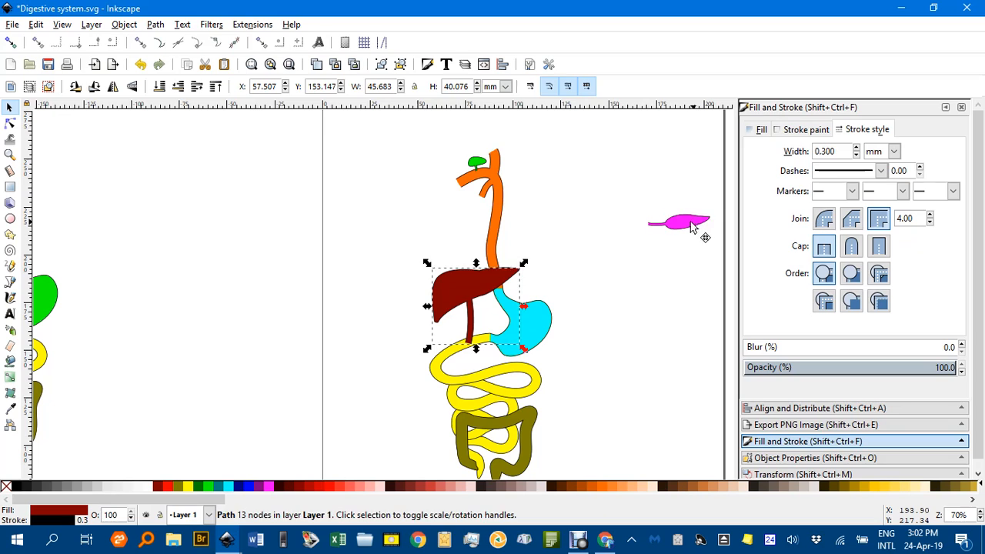
mouse_move(691, 224)
left_mouse_down()
mouse_move(500, 318)
mouse_move(515, 328)
mouse_move(511, 320)
left_mouse_up()
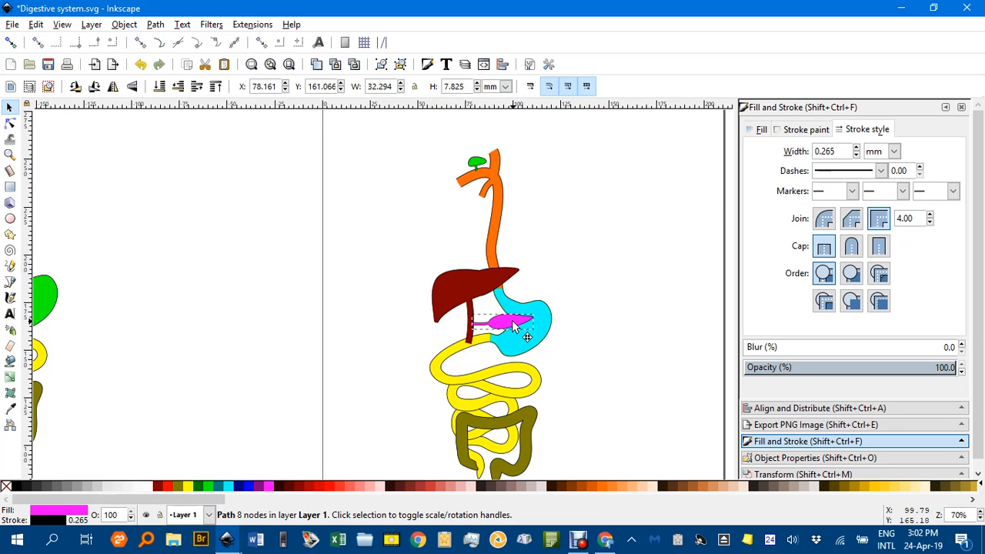
left_click(583, 269)
Add the text label "Stomach" to the right of the cyan stomach.
mouse_move(609, 336)
left_mouse_down()
mouse_move(556, 285)
mouse_move(536, 284)
left_mouse_up()
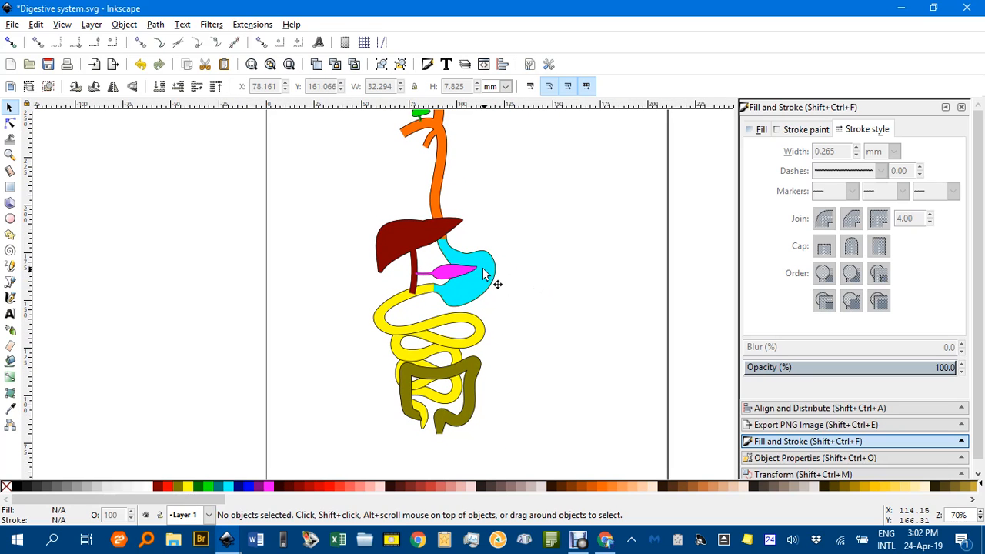
key("ctrl")
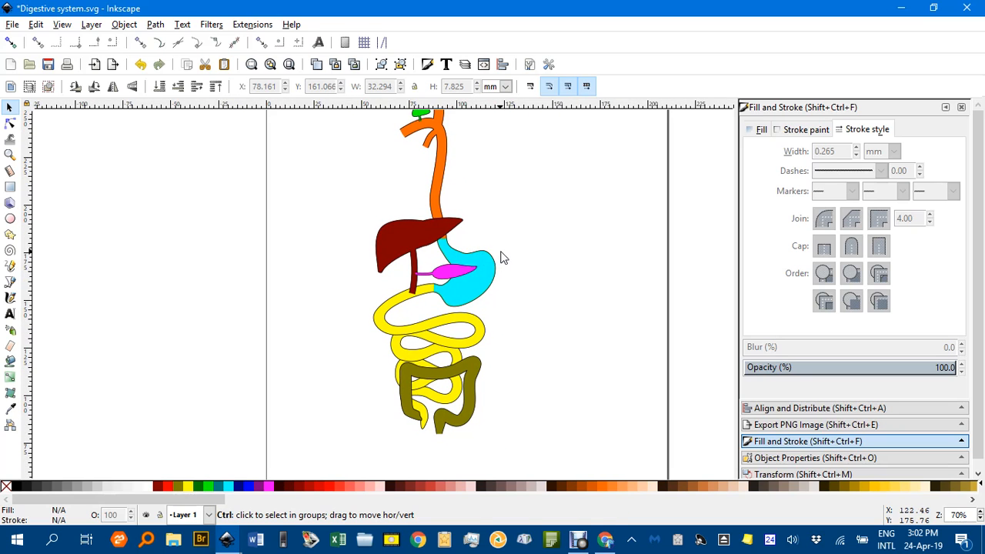
left_click_drag(518, 250, 517, 271)
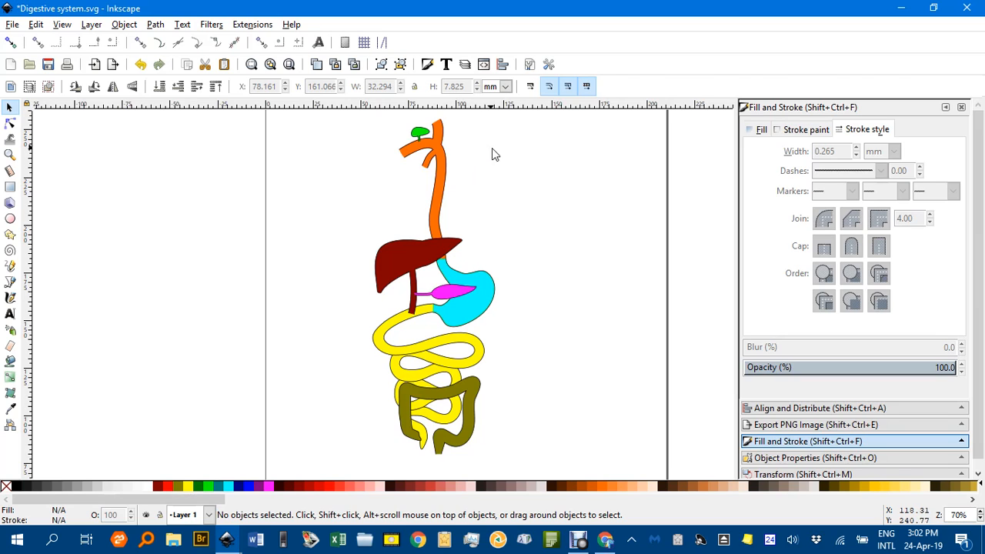
key("t")
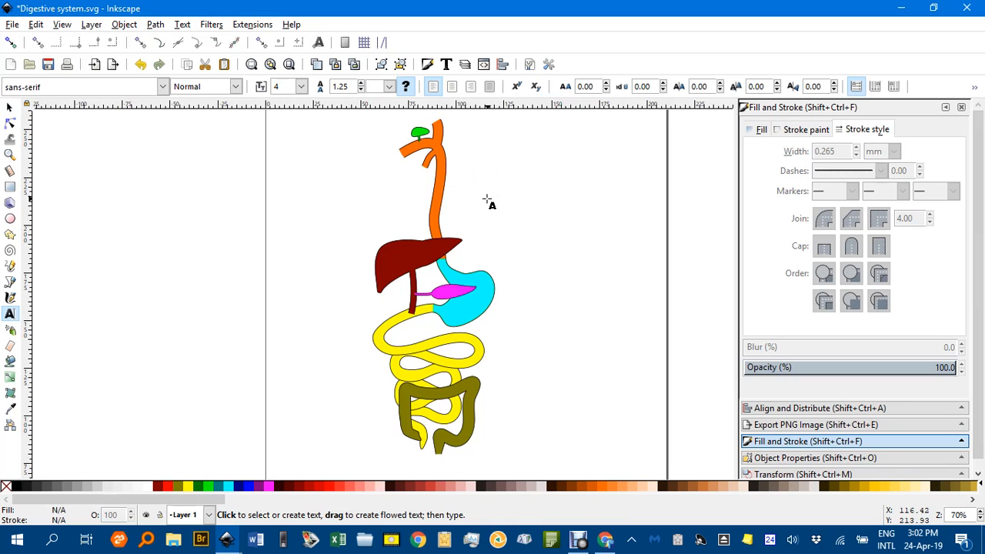
left_click(541, 300)
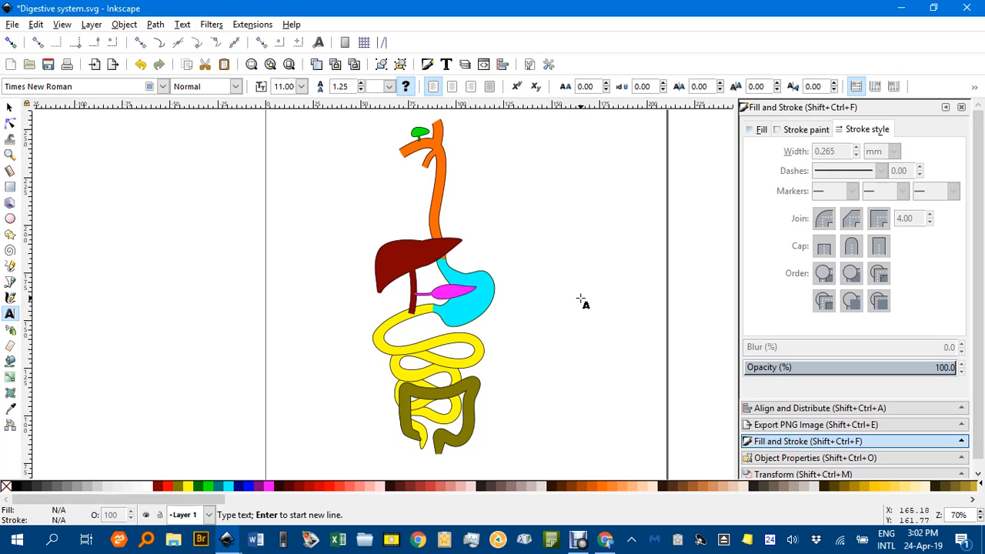
type("Stomach")
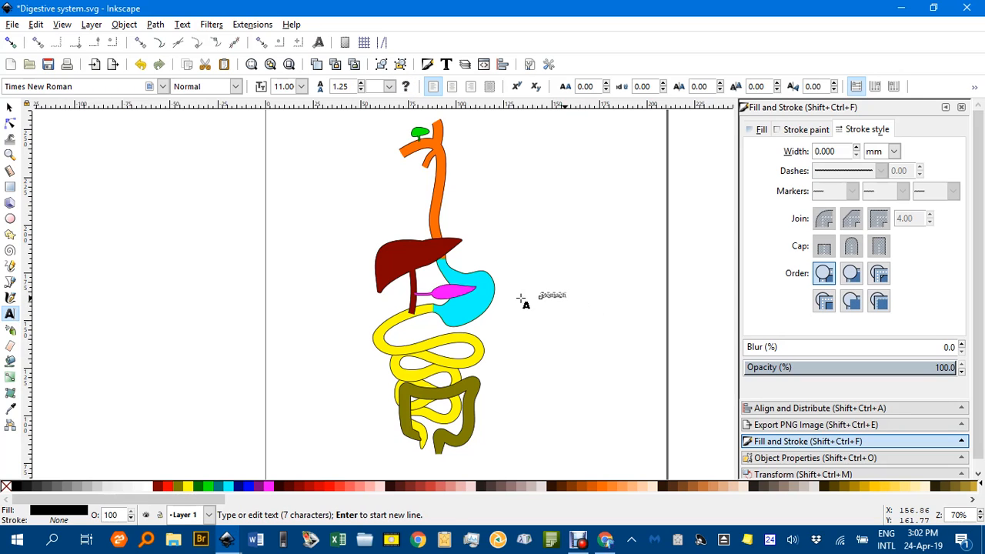
key("Escape")
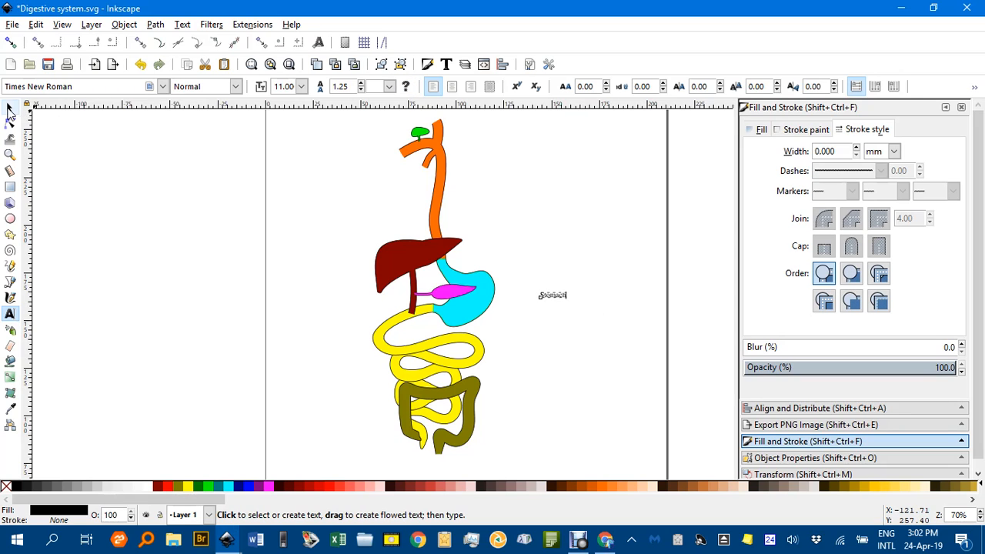
Enlarge the "Stomach" label to about 27 pt and change its font to sans-serif.
left_click(9, 108)
left_click_drag(571, 286, 589, 275)
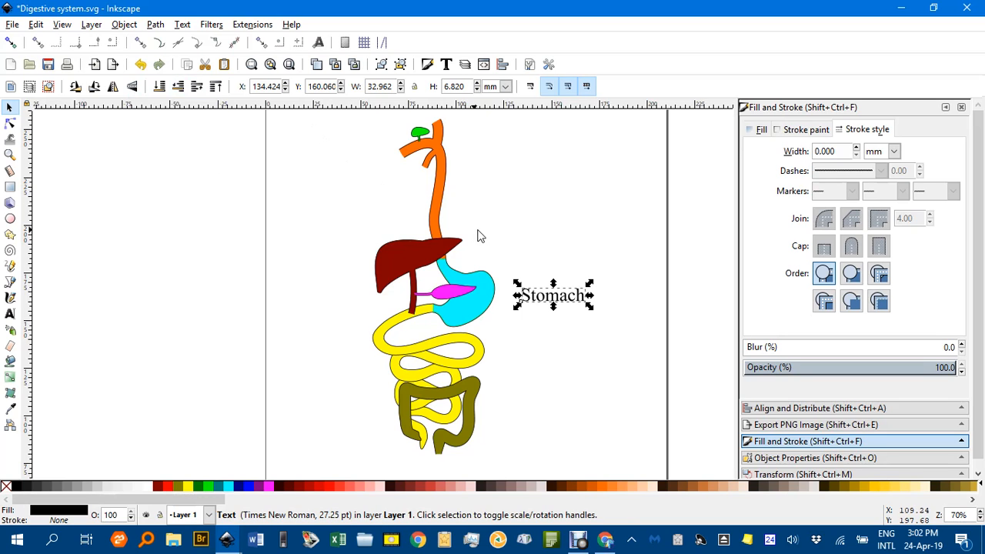
key("t")
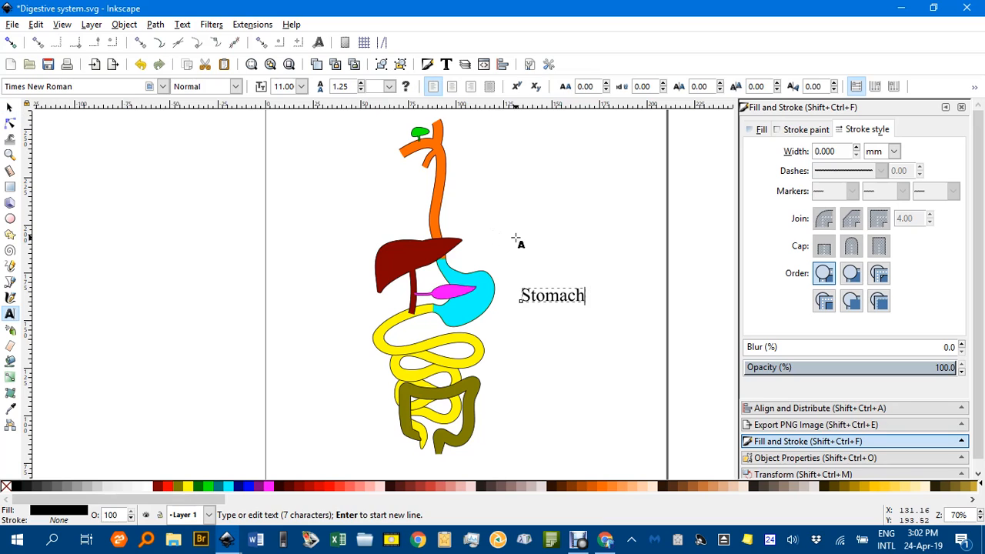
left_click(162, 86)
left_click(106, 108)
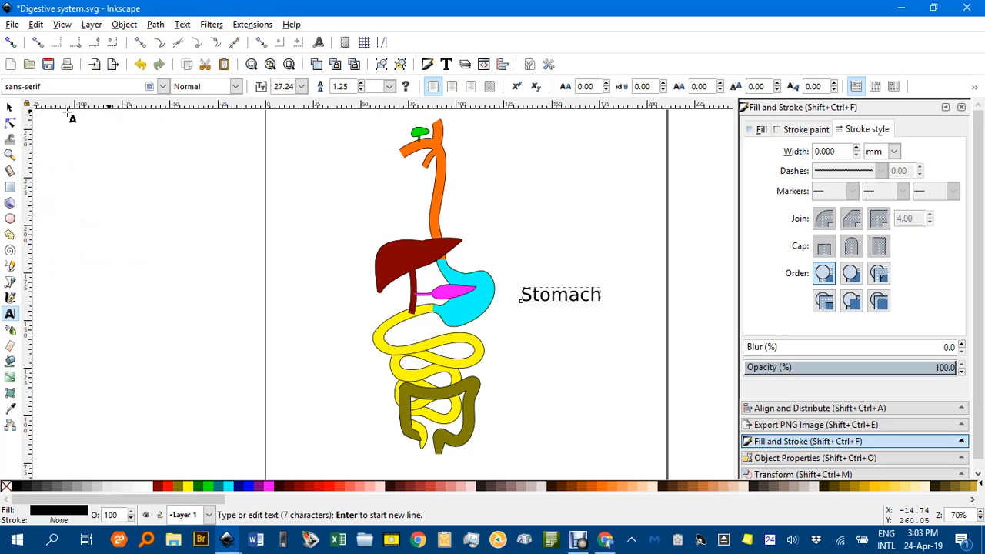
Scale the "Stomach" label down to about 21 pt and position it slightly higher beside the stomach.
left_click(10, 107)
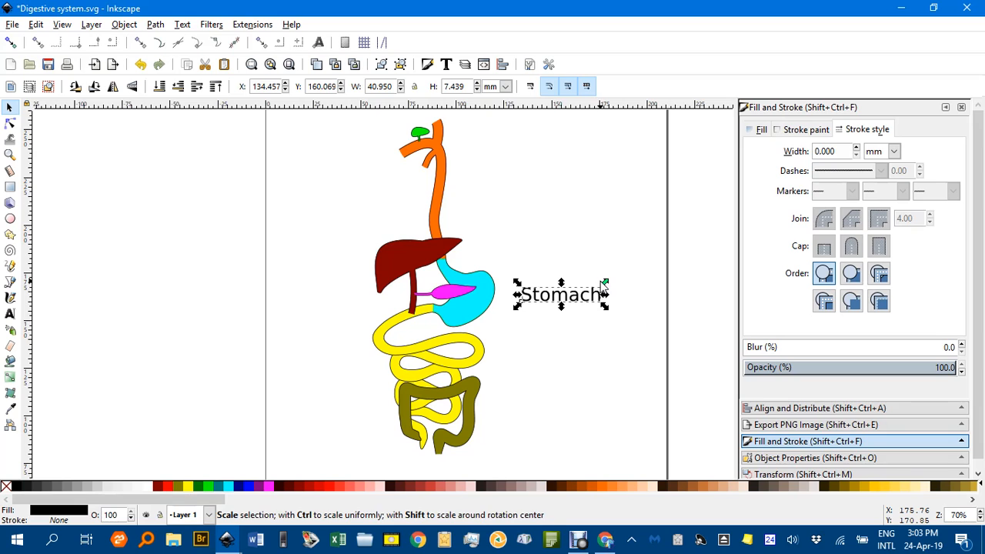
mouse_move(603, 284)
left_mouse_down()
mouse_move(517, 301)
mouse_move(576, 298)
left_mouse_up()
left_click(567, 264)
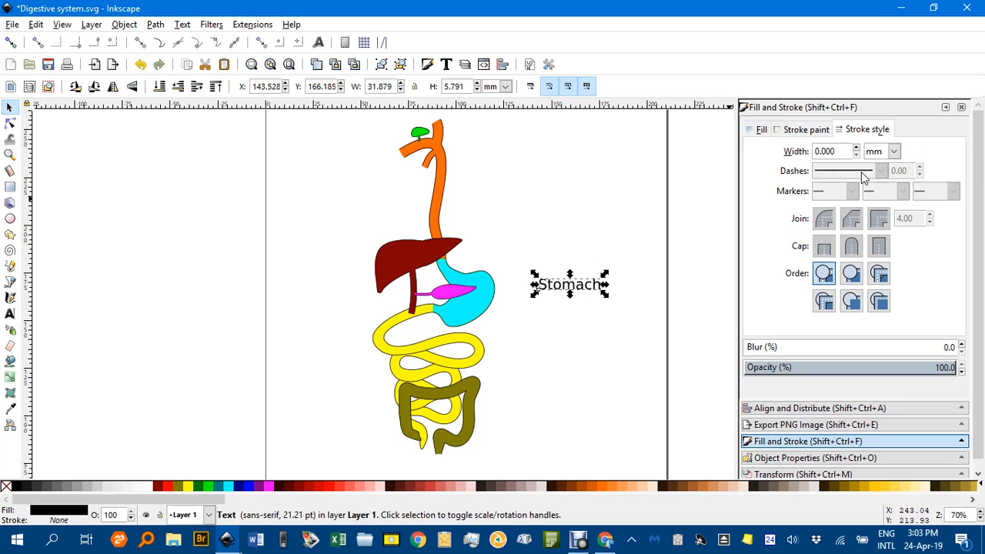
Draw a straight 0.6 mm line from the "Stomach" label onto the cyan stomach, with an arrowhead at the stomach end.
key("b")
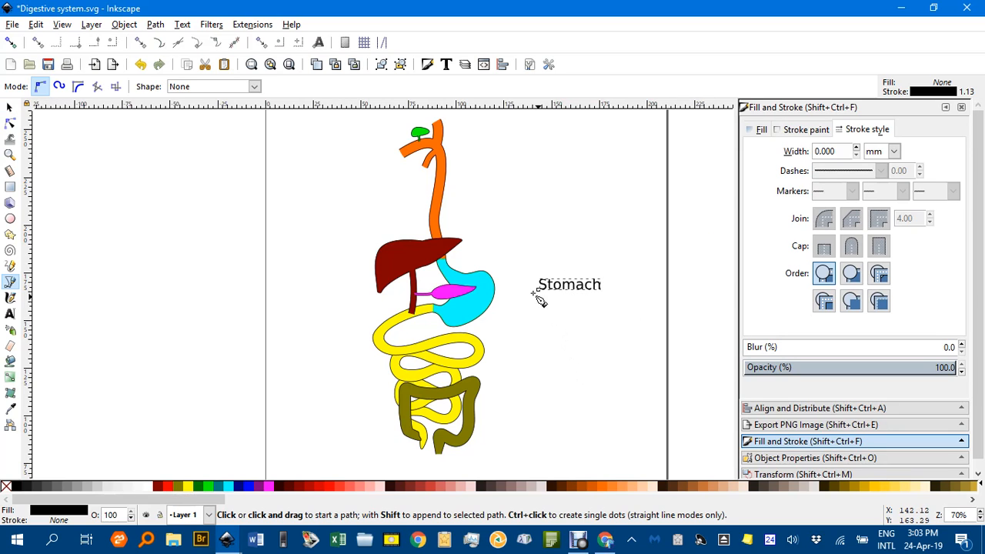
left_click(529, 286)
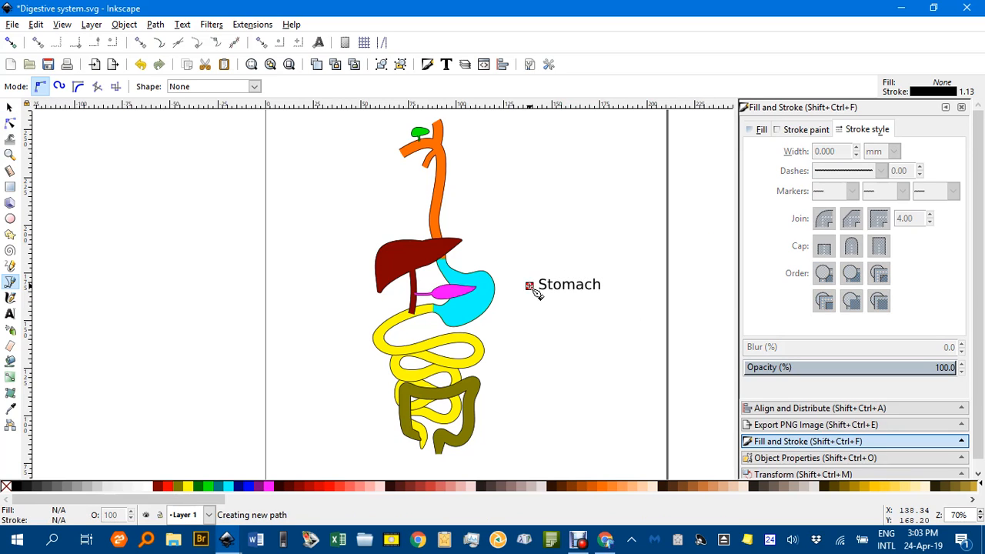
double_click(480, 305)
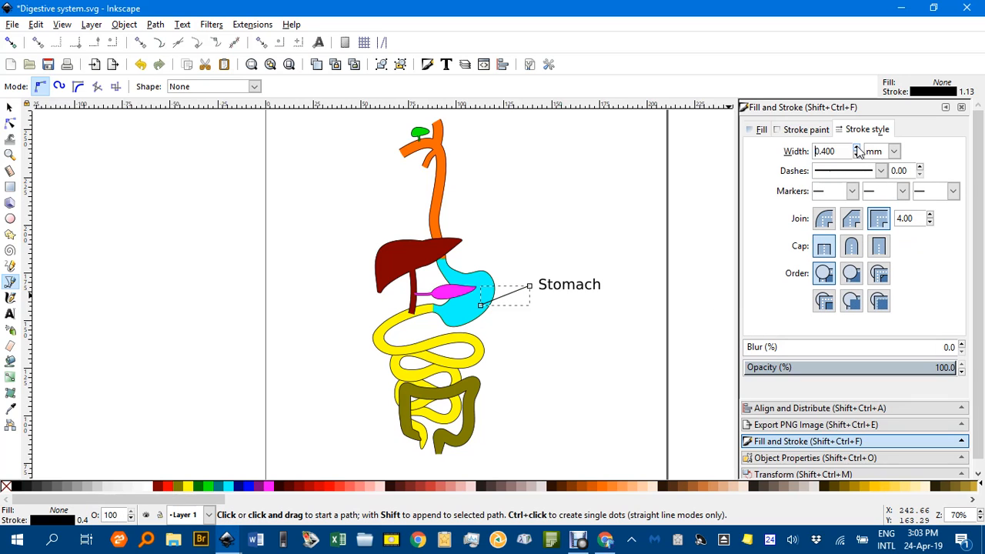
left_click(951, 193)
left_click(925, 297)
left_click(10, 108)
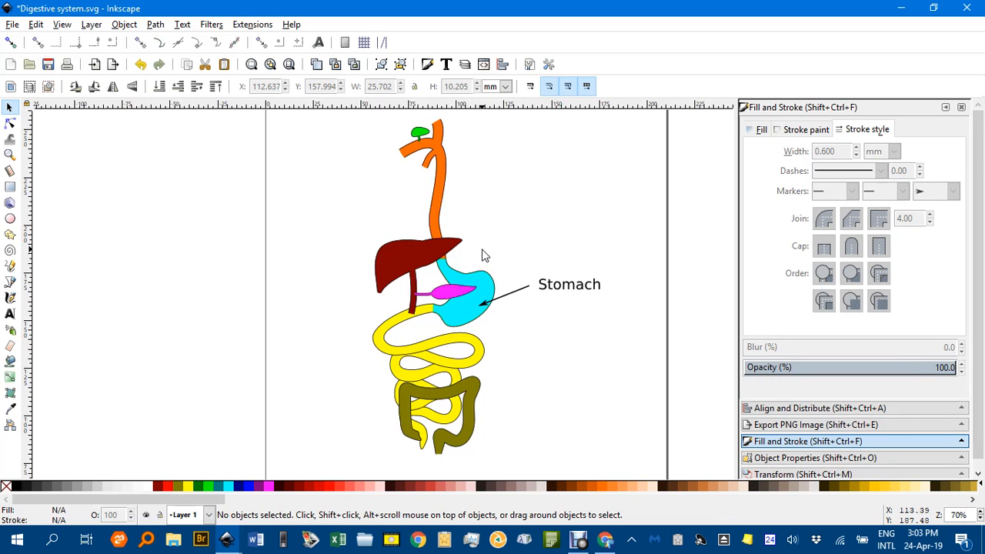
Paste two copies of the "Stomach" label, one beside the liver and one beside the yellow small intestine.
left_click(551, 289)
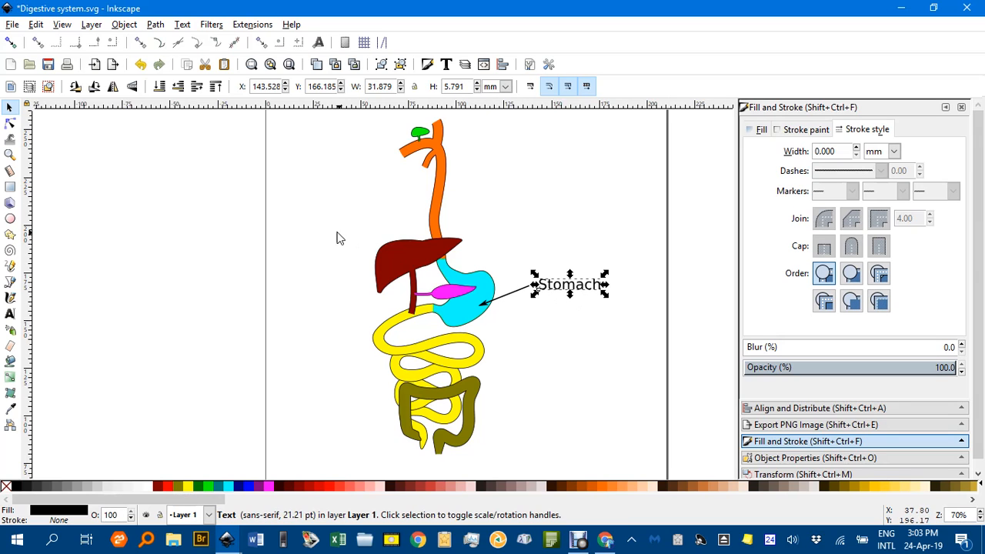
key("ctrl+v")
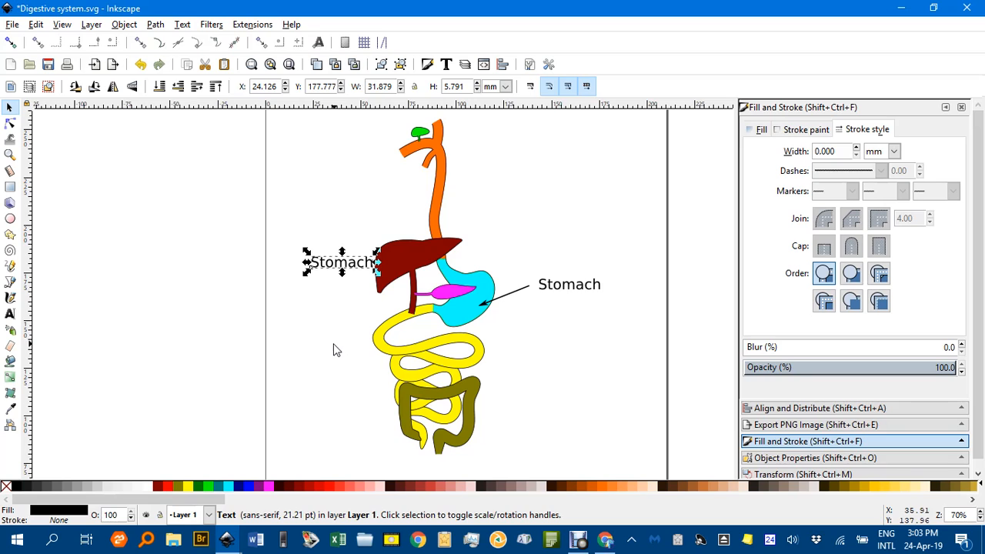
key("ctrl+v")
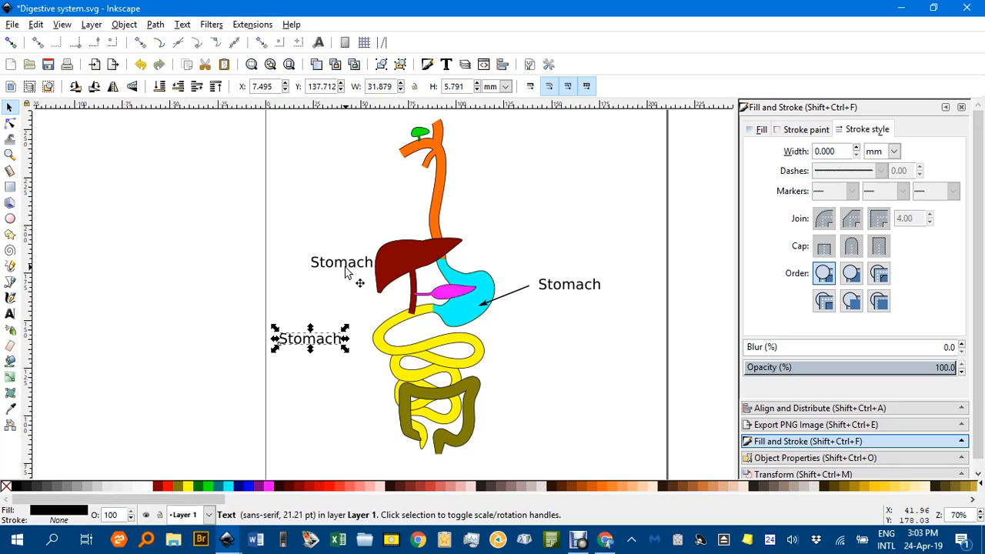
Change the copied label beside the liver to read "Small intestine" on two lines.
key("t")
left_click(320, 264)
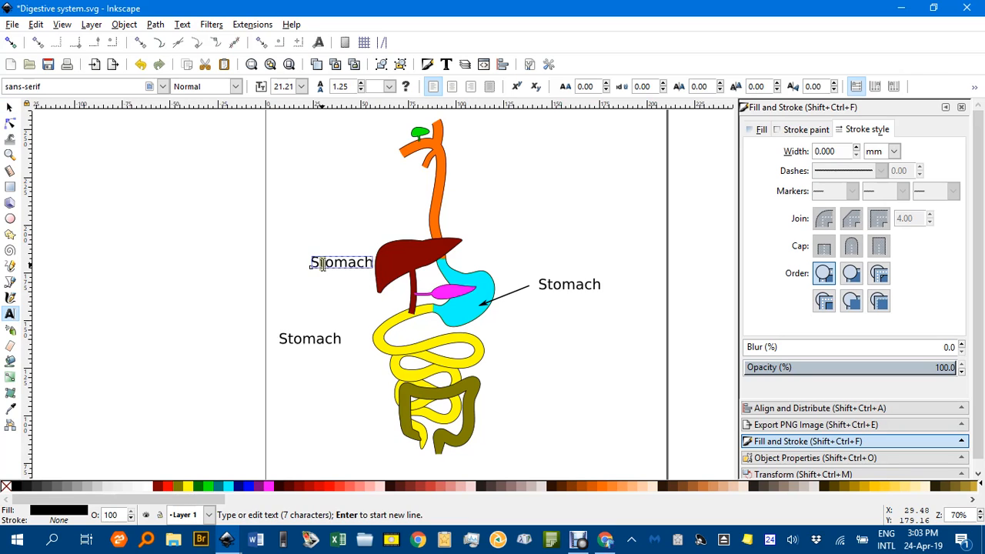
double_click(322, 264)
type("Sma")
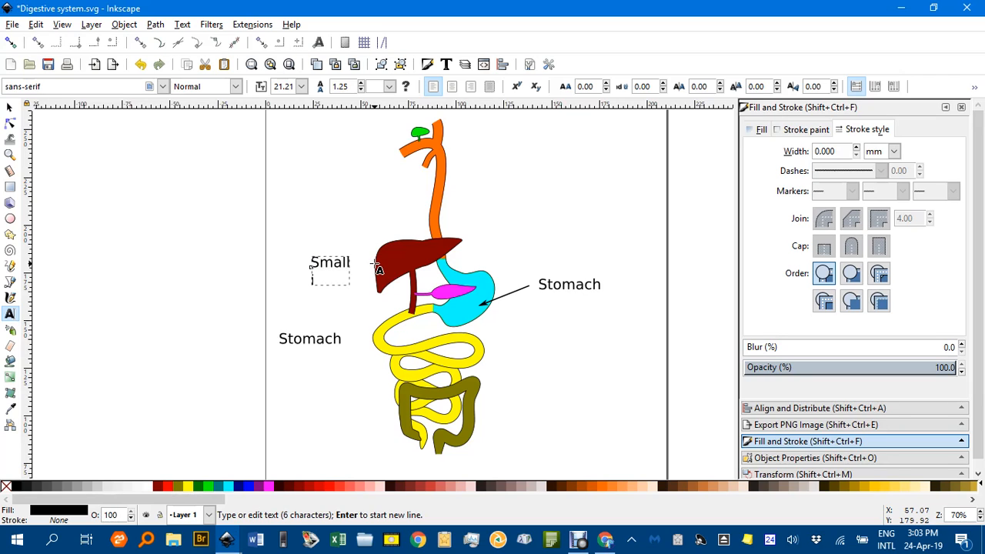
type("ll")
key("Return")
type("intestine")
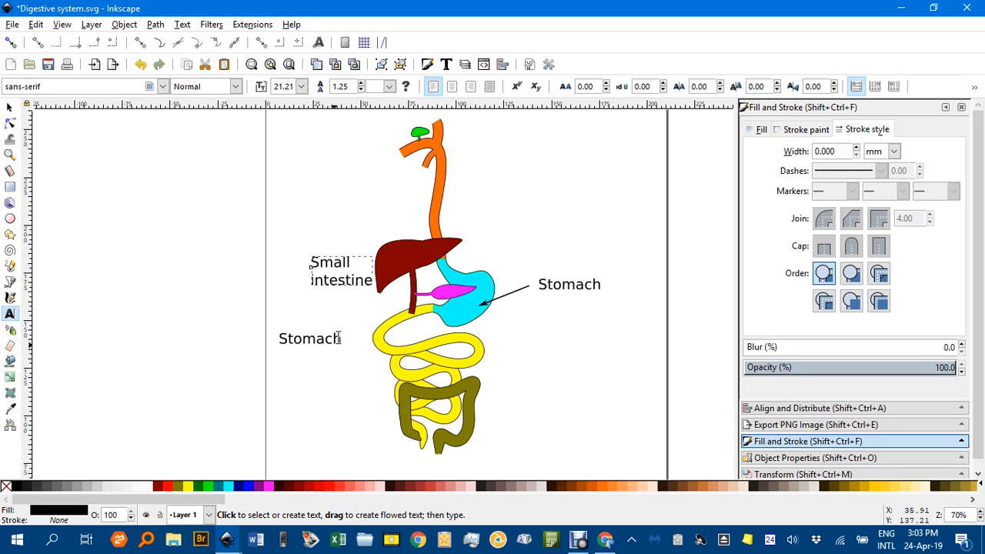
Replace the text of the copied label beside the yellow intestine with "Liver".
left_click_drag(340, 338, 278, 339)
key("BackSpace")
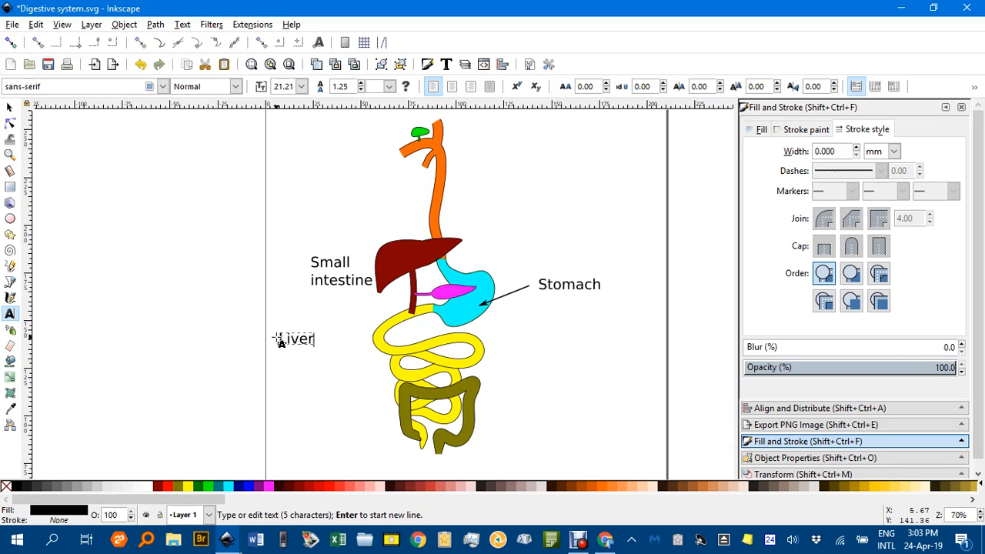
left_click(9, 107)
Swap the two new labels so "Liver" sits beside the dark red liver and "Small intestine" beside the yellow coils.
left_click_drag(347, 265, 356, 344)
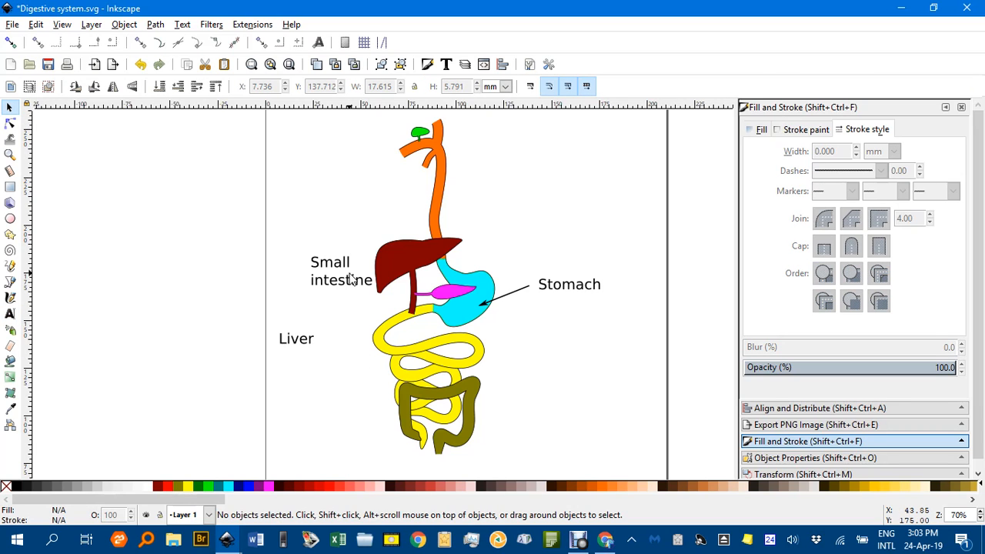
left_click_drag(348, 289, 346, 372)
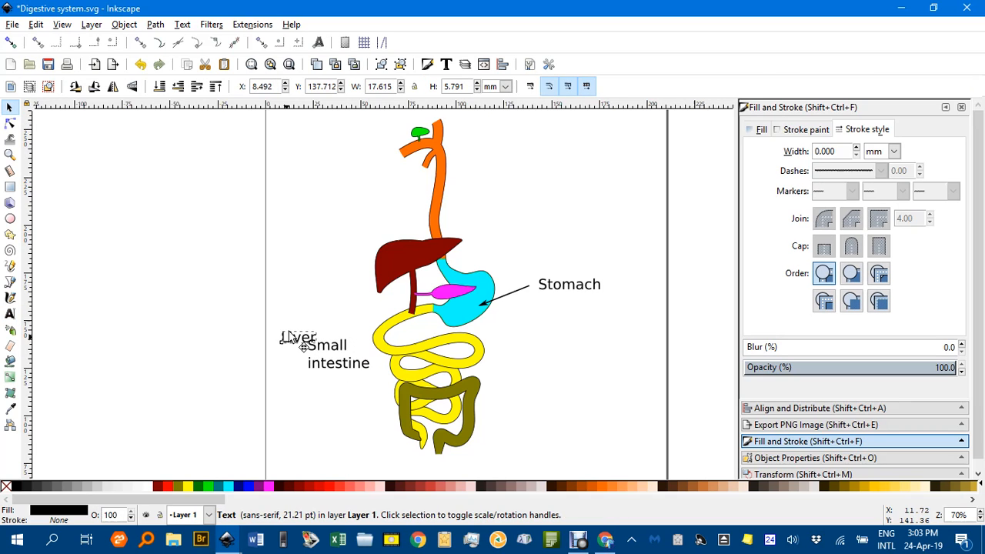
left_click_drag(302, 343, 339, 264)
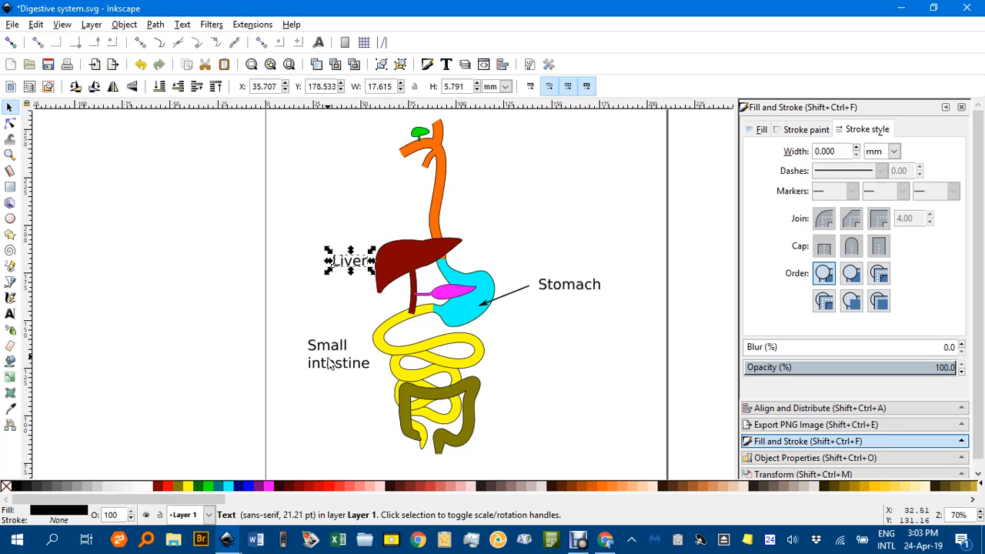
left_click_drag(332, 346, 324, 306)
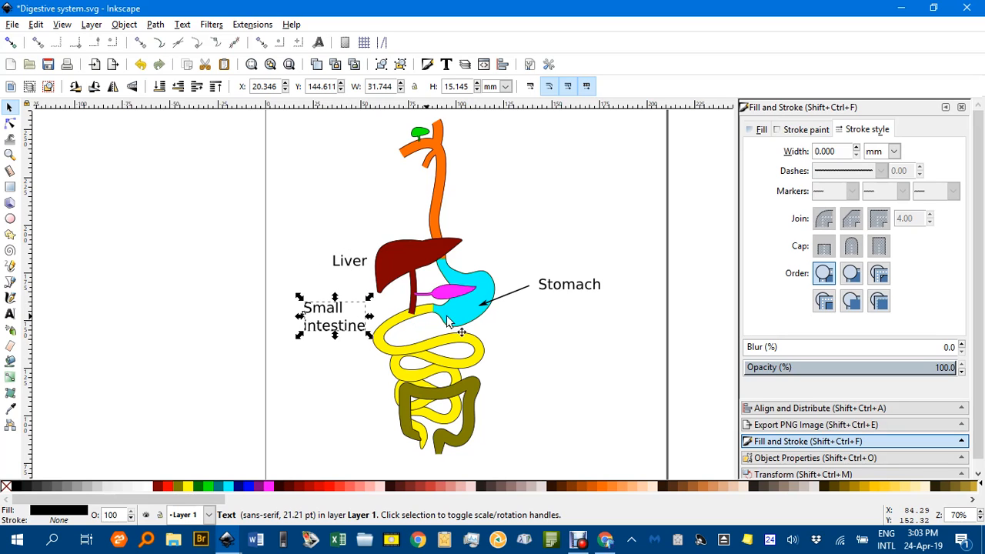
Duplicate the stomach arrow below the "Small intestine" label and reshape it to about 22 by 12 mm, pointing toward the yellow coils.
left_click(510, 295)
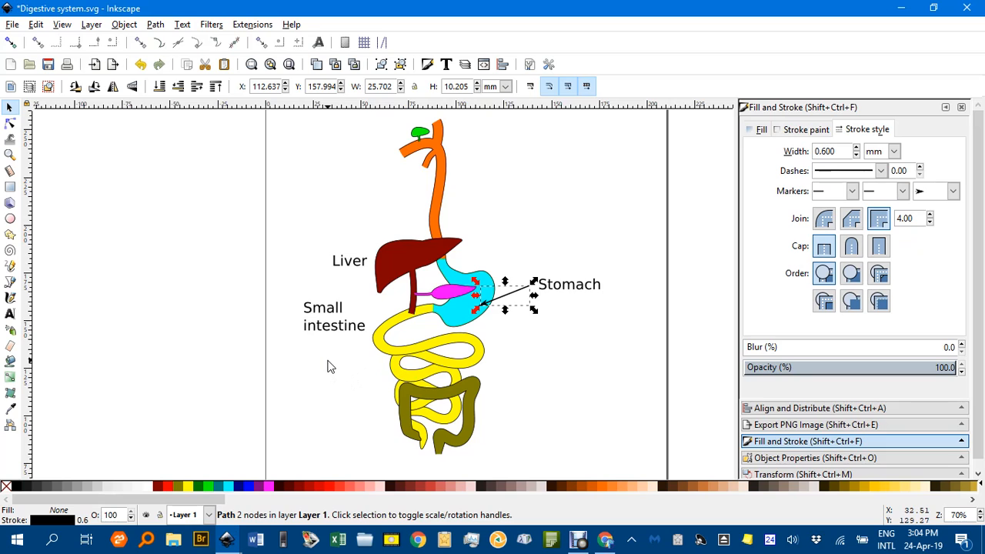
key("ctrl+v")
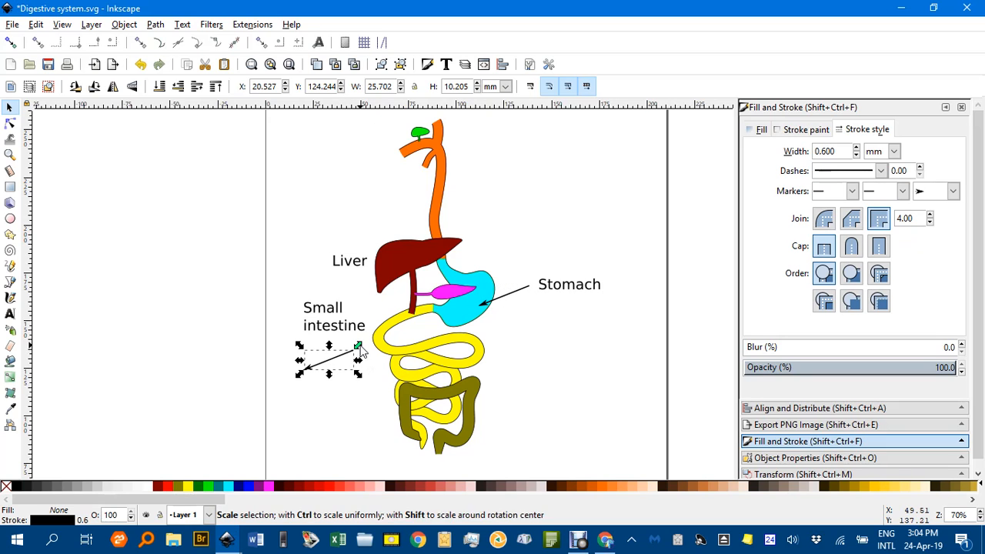
left_click_drag(359, 347, 341, 334)
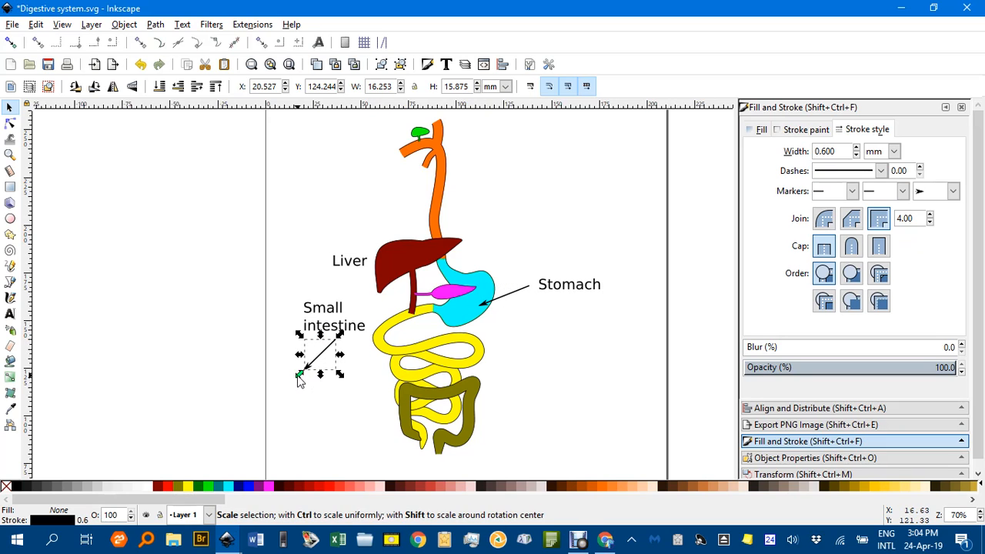
left_click_drag(300, 381, 382, 367)
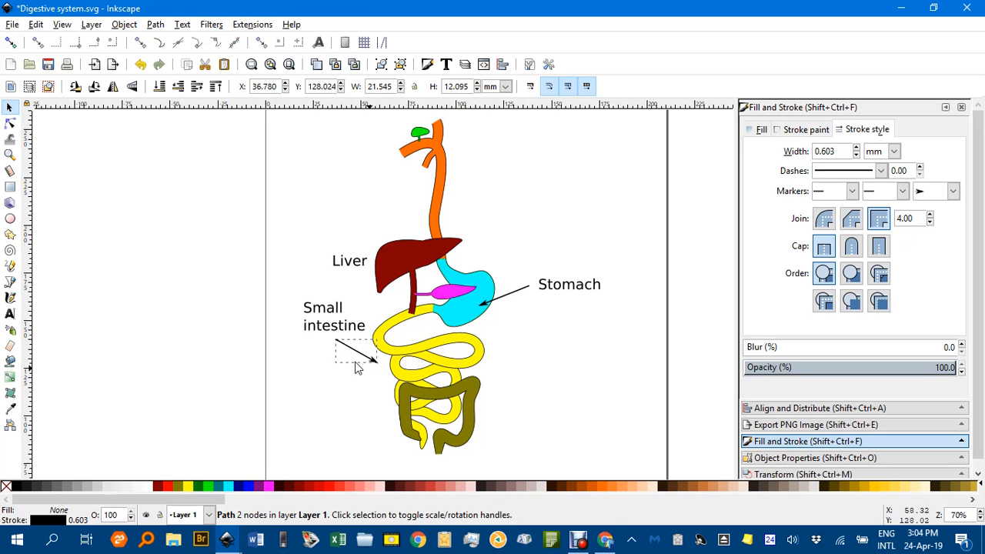
left_click(291, 266)
Fill all the organ shapes with medium gray, leaving the three text labels and two arrows out of the selection.
scroll(546, 238, "right", 2)
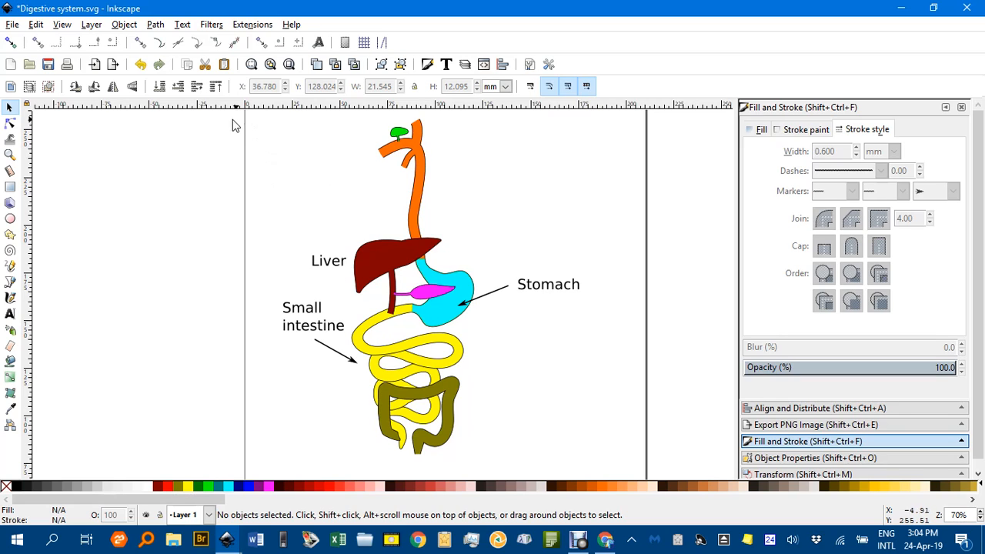
left_click_drag(224, 116, 614, 473)
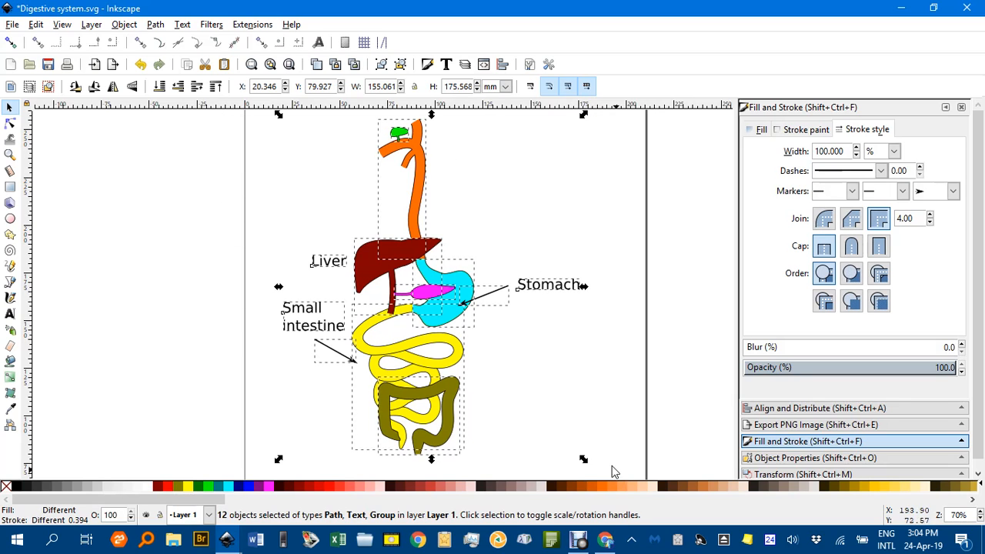
left_click(305, 310, "shift")
left_click(329, 266, "shift")
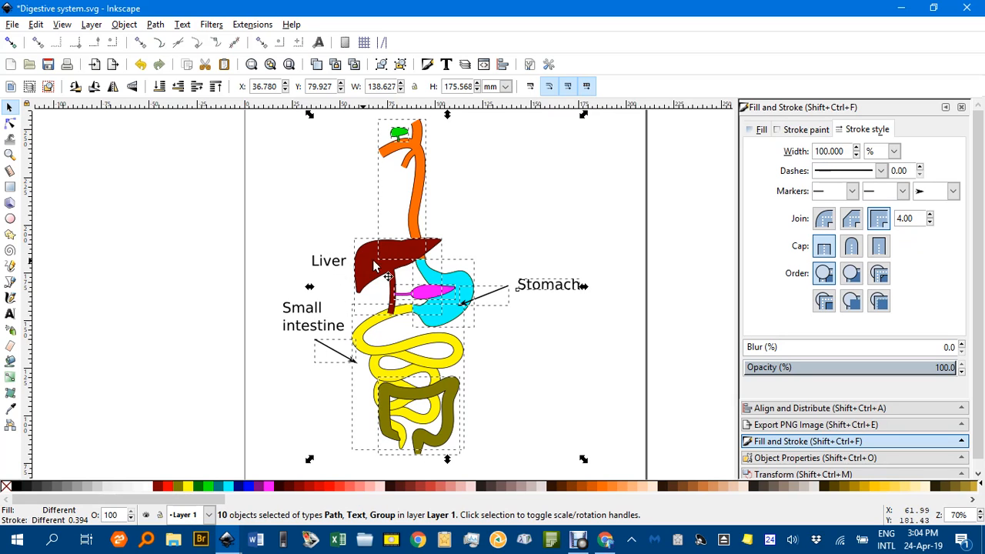
left_click(538, 291, "shift")
left_click(496, 291, "shift")
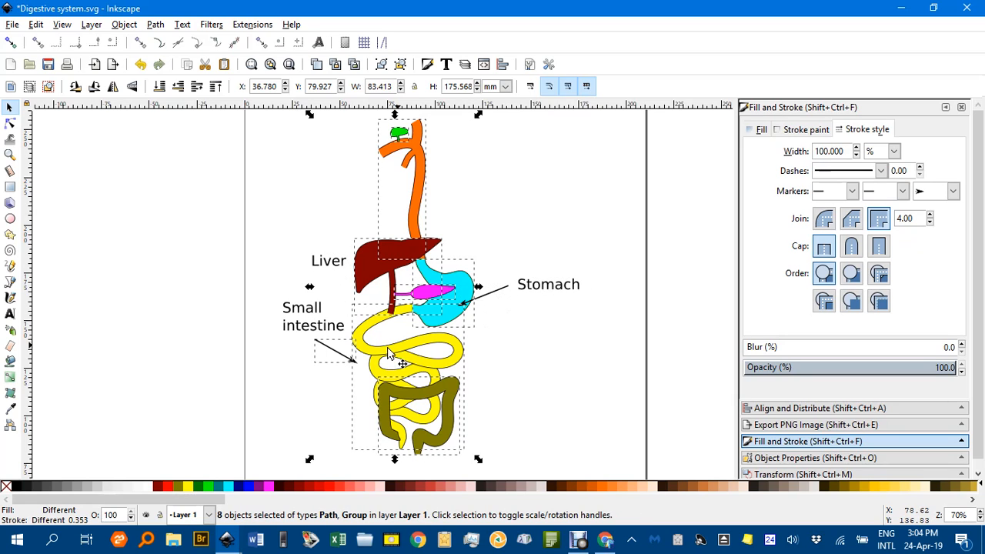
left_click(334, 348, "shift")
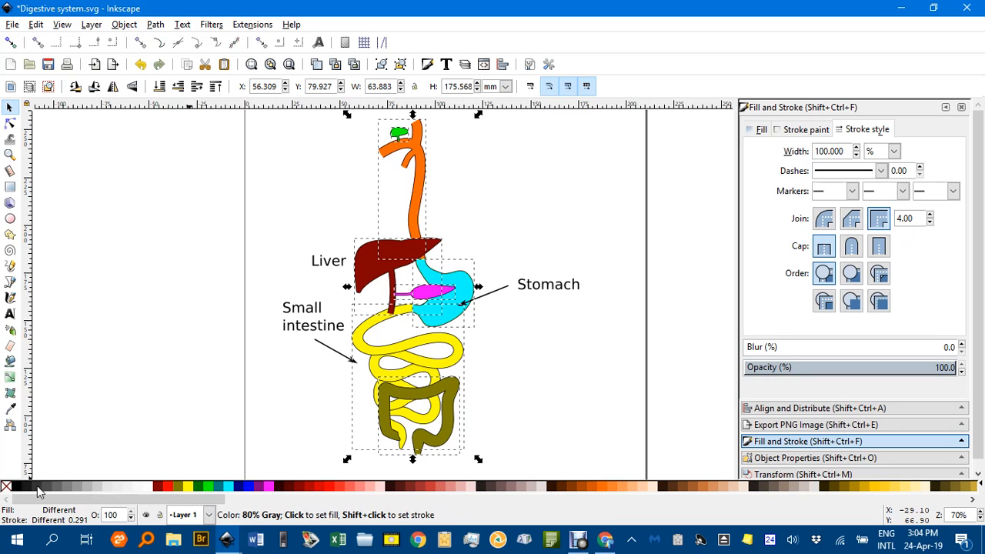
left_click(75, 488)
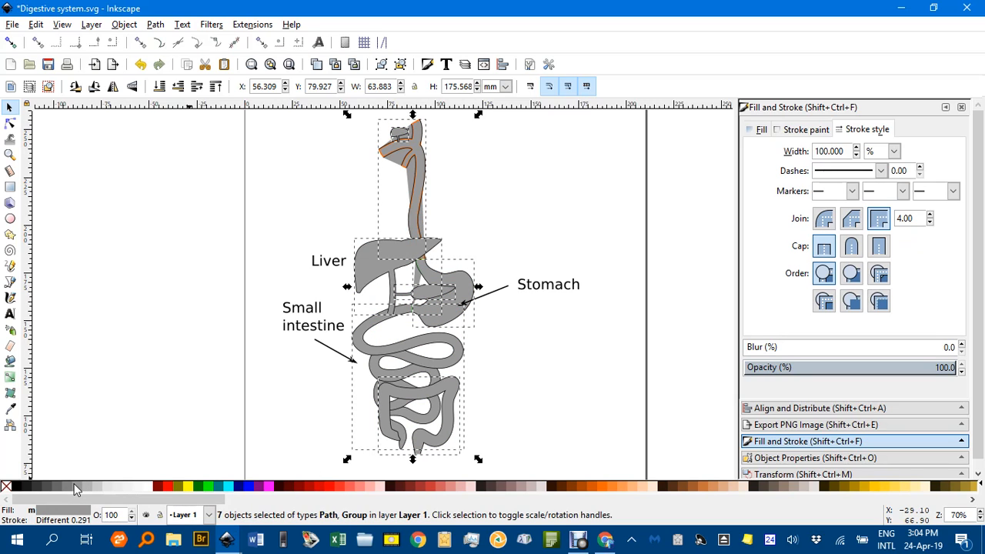
left_click(478, 212)
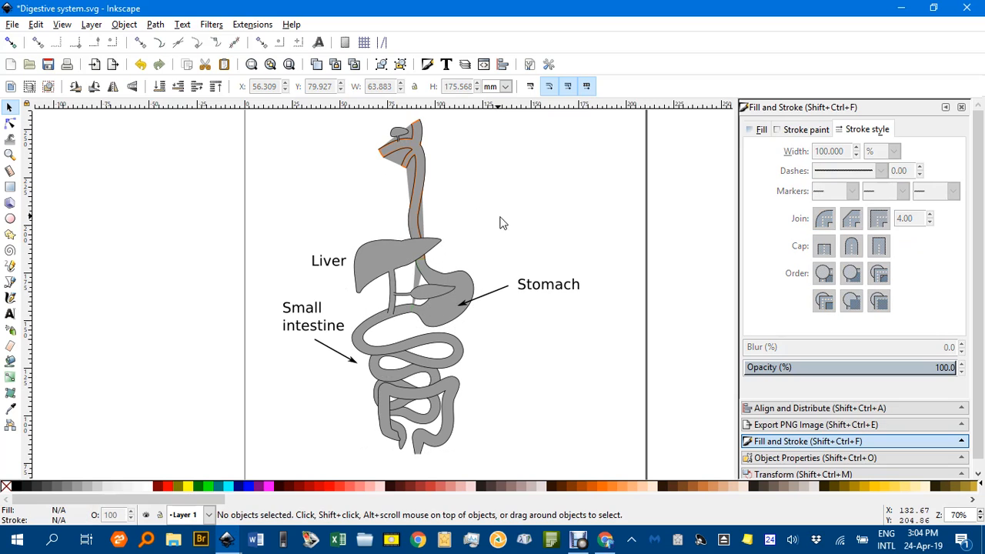
Examine the gray fill and outlines of the esophagus and its upper branches up close, including the outline path within its group.
scroll(457, 211, "up", 3)
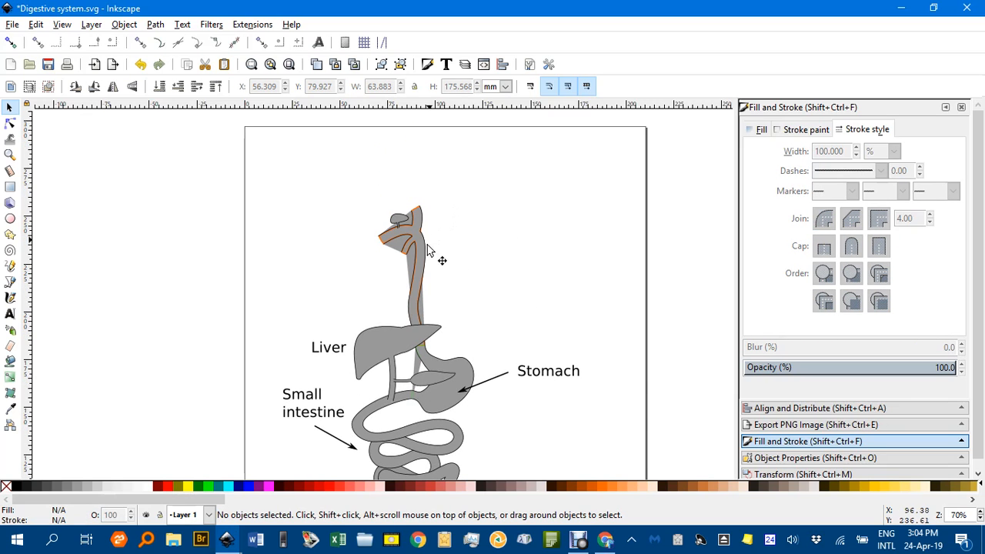
scroll(415, 243, "up", 3, "ctrl")
scroll(415, 244, "up", 1, "ctrl")
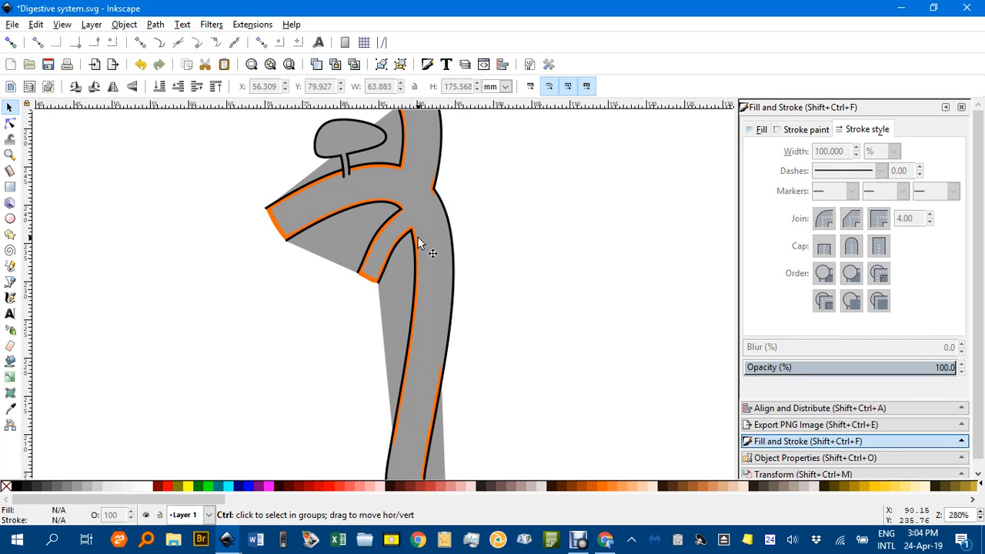
scroll(421, 233, "down", 4, "ctrl")
scroll(423, 233, "up", 4, "ctrl")
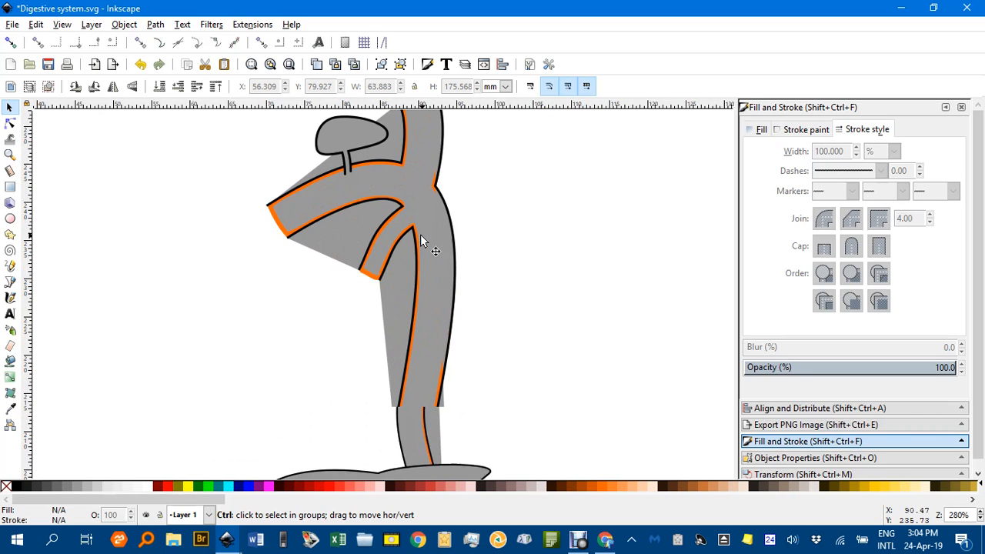
scroll(383, 241, "up", 1, "ctrl")
left_click(383, 227, "ctrl")
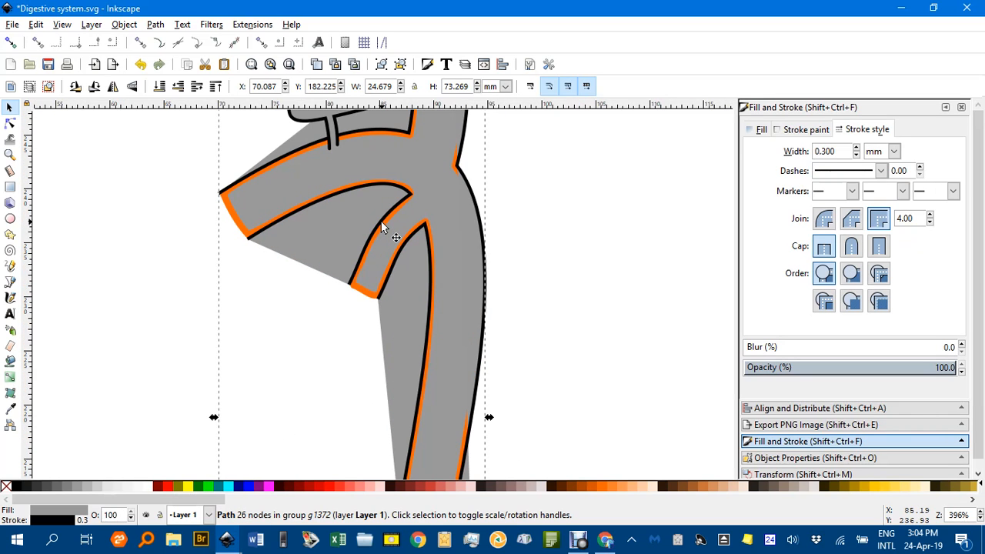
scroll(462, 277, "down", 5, "ctrl")
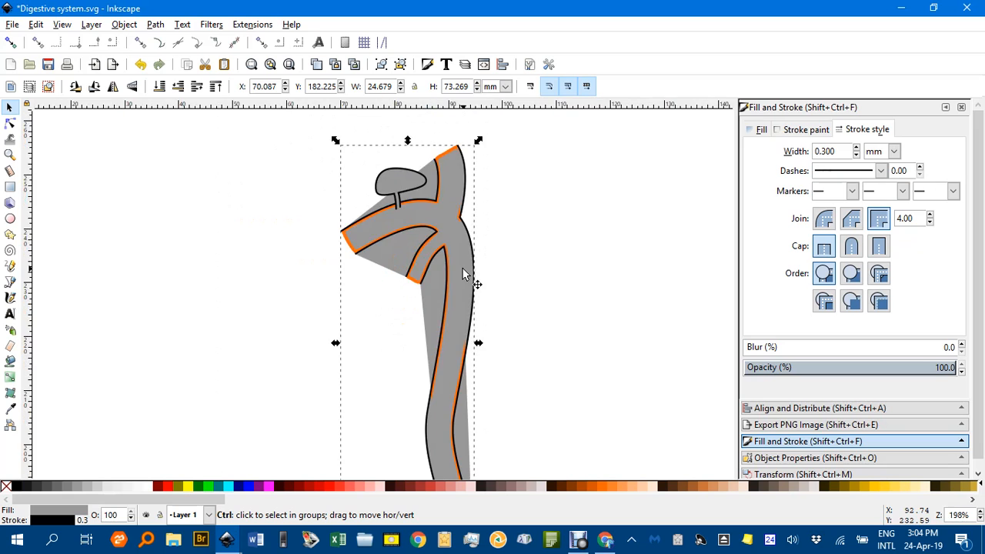
scroll(493, 231, "up", 1, "ctrl")
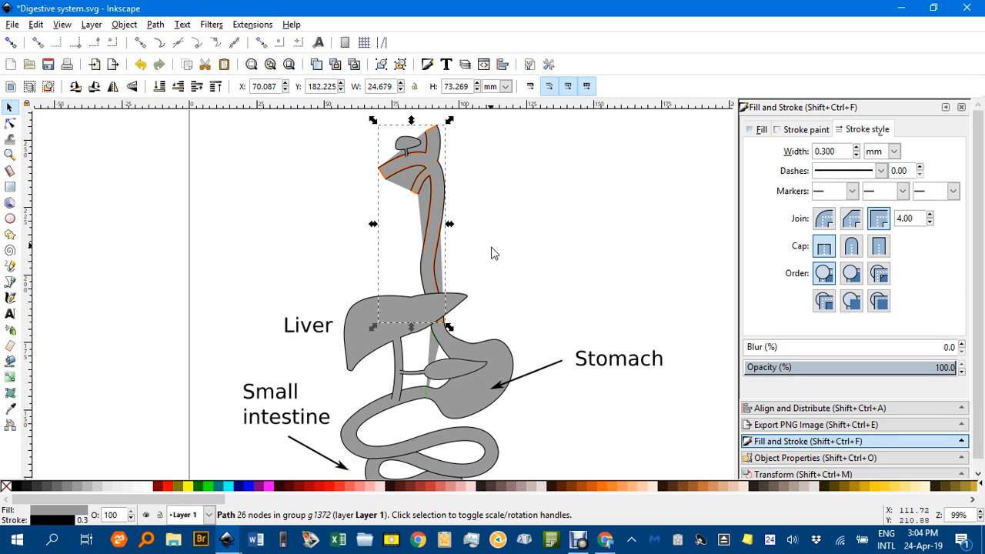
left_click(514, 267)
scroll(550, 270, "down", 1, "ctrl")
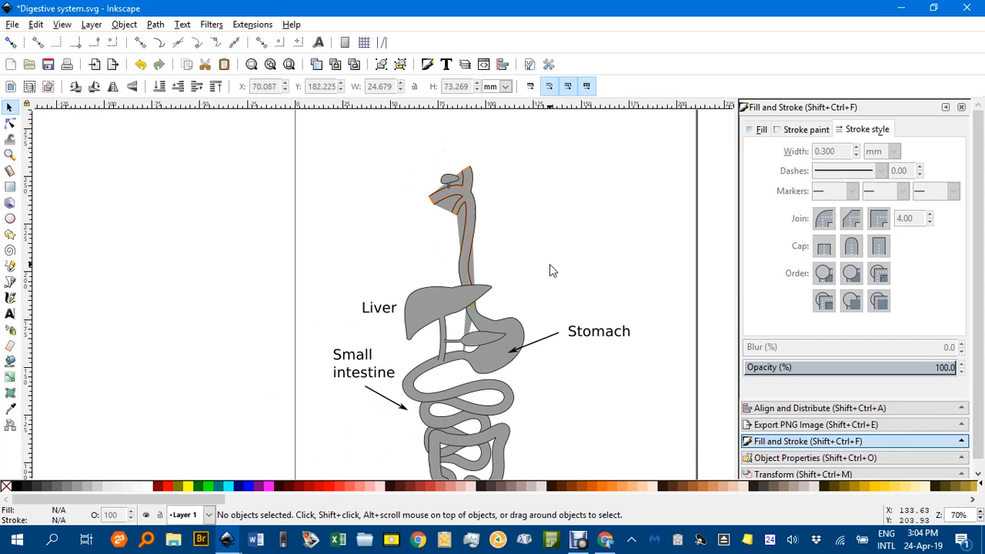
scroll(545, 208, "down", 1)
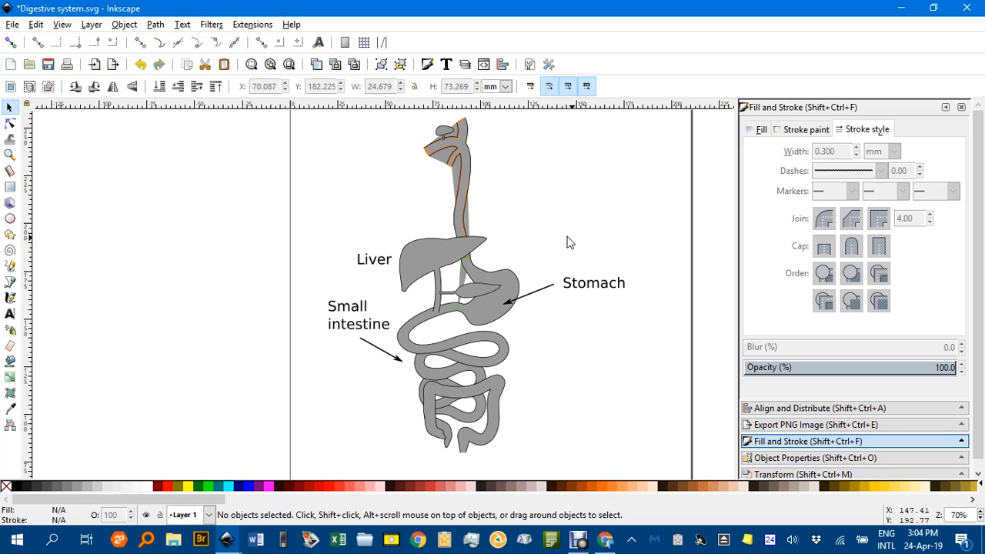